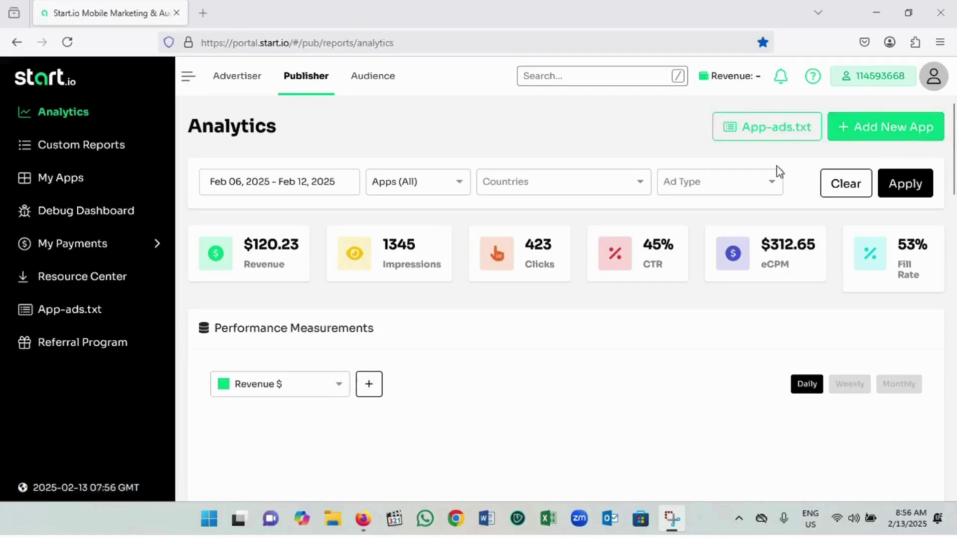
# - Start adding a new app in Start.io and open a fresh browser tab
pyautogui.click(877, 138)
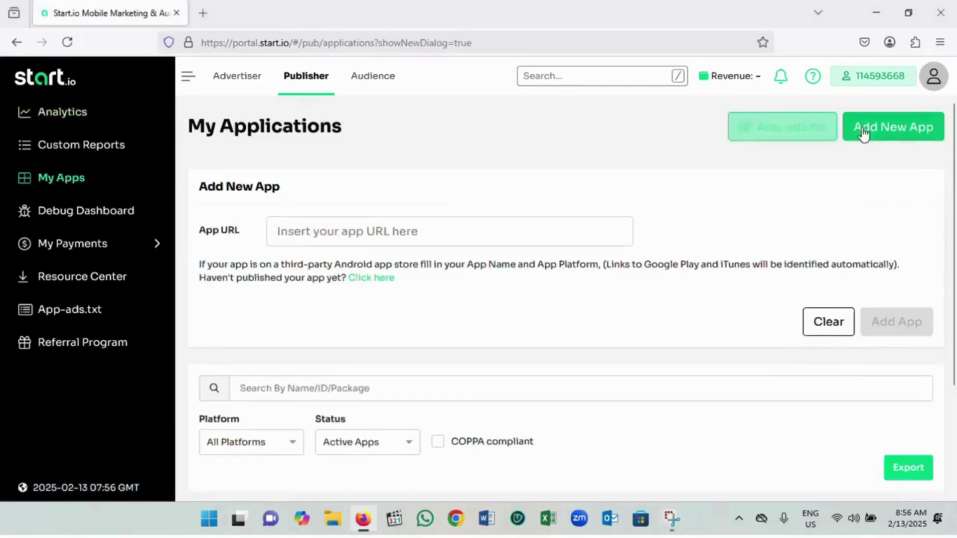
pyautogui.click(204, 15)
pyautogui.click(245, 39)
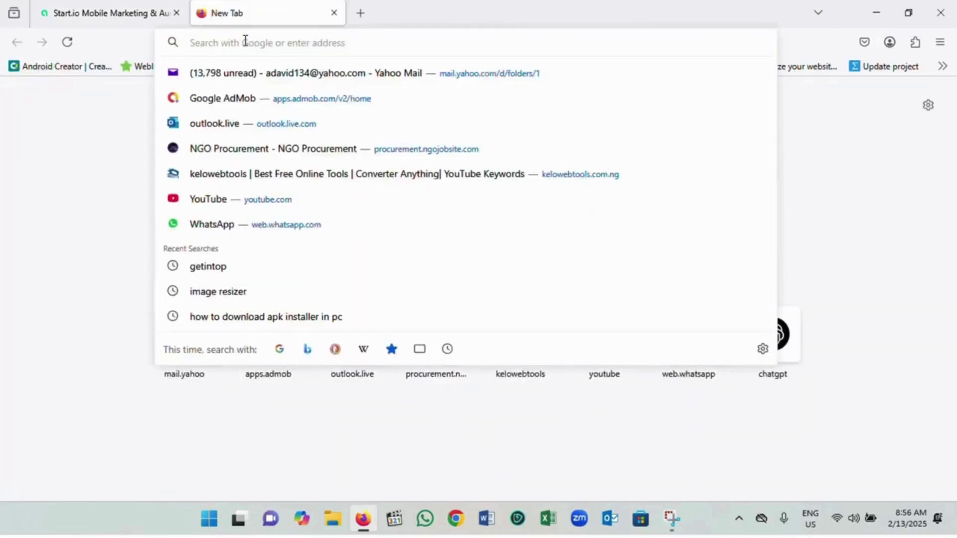
pyautogui.write('apps.admob.com/')
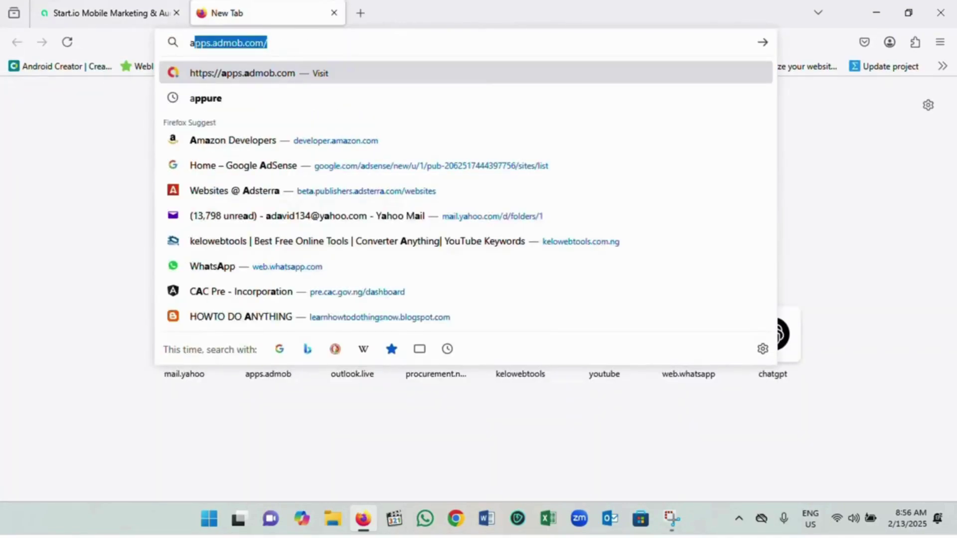
# - Load the Android Creator site and bring up the AppCreator24 sign-in page
pyautogui.click(97, 106)
pyautogui.click(82, 70)
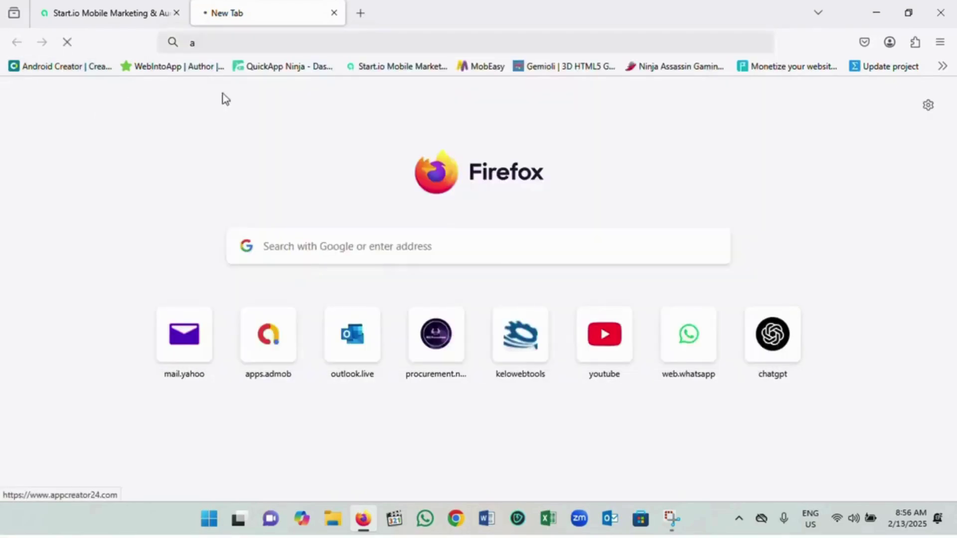
pyautogui.click(123, 19)
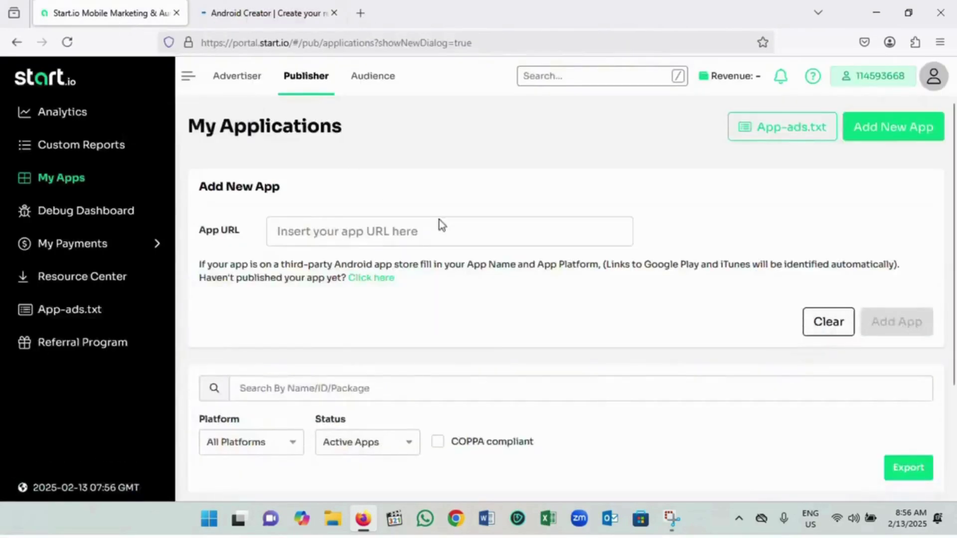
pyautogui.click(267, 15)
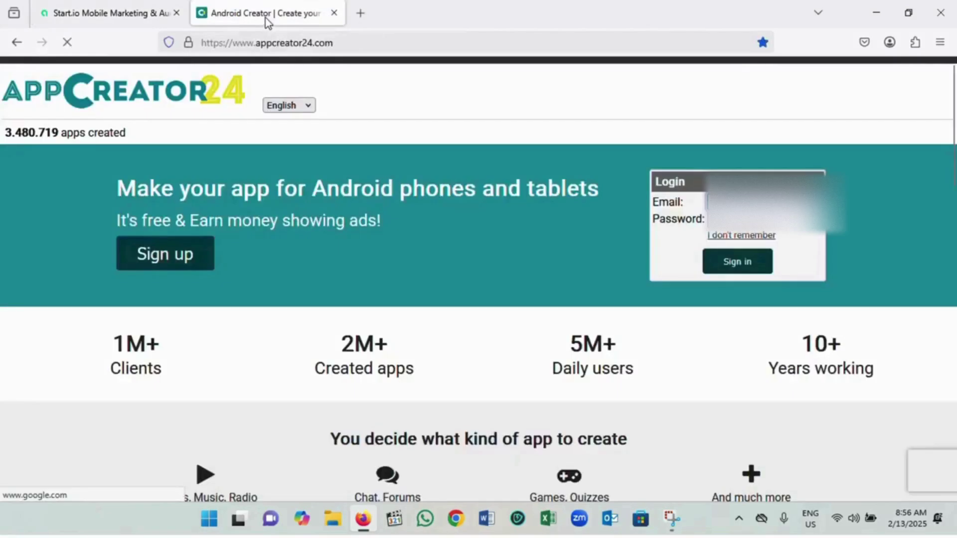
# - Sign in to AppCreator24 and open MUSIC PLAYER from the Apps list
pyautogui.click(742, 267)
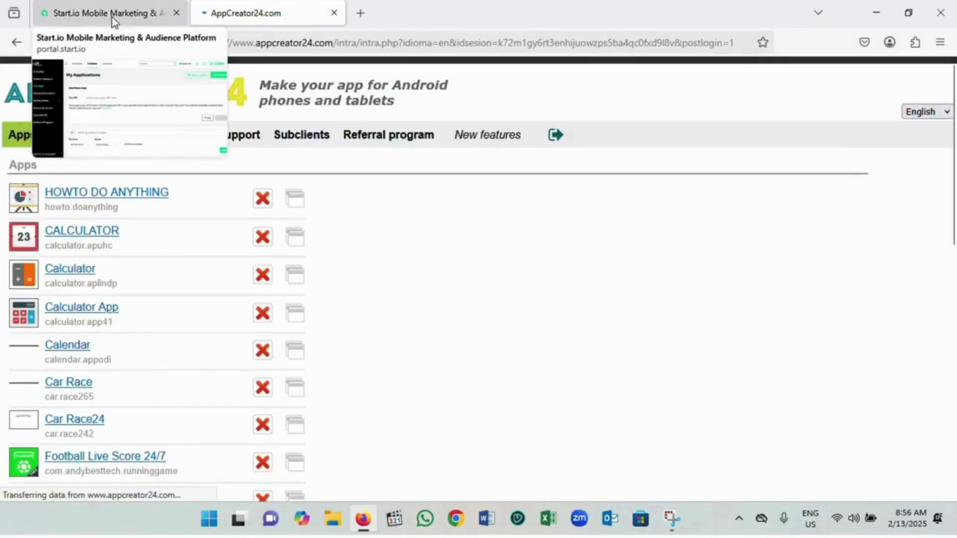
pyautogui.scroll(-5, 116, 321)
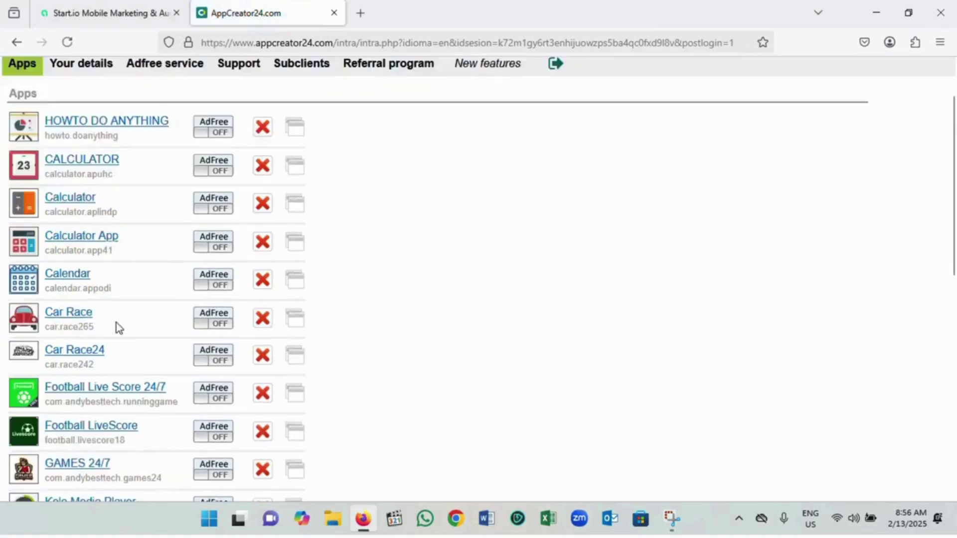
pyautogui.scroll(-5, 117, 318)
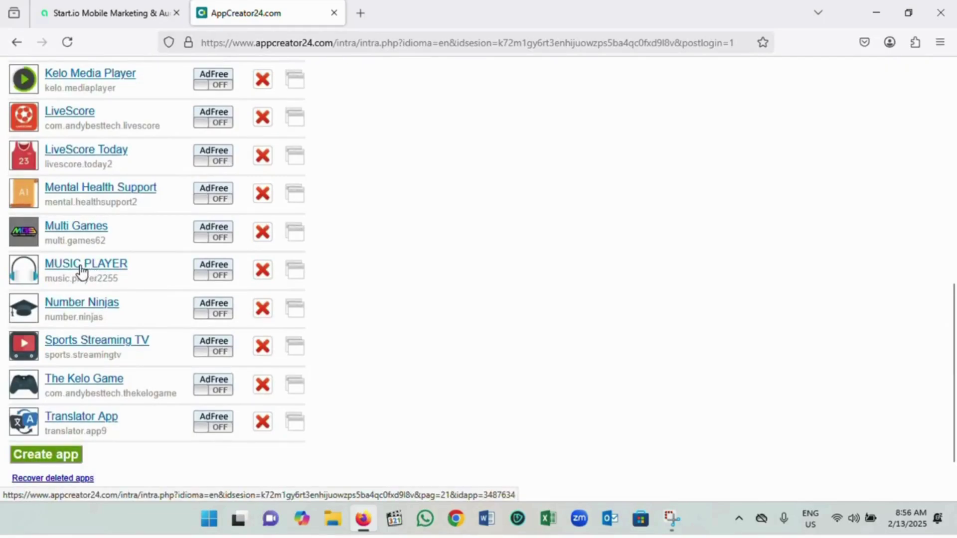
pyautogui.click(82, 272)
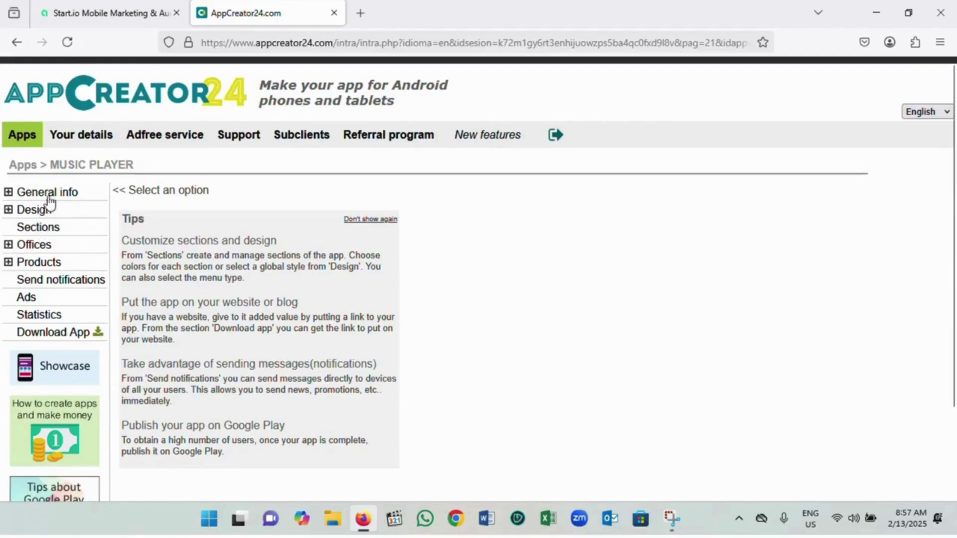
# - Place the cursor in Start.io's App URL field, then return to MUSIC PLAYER
pyautogui.click(114, 18)
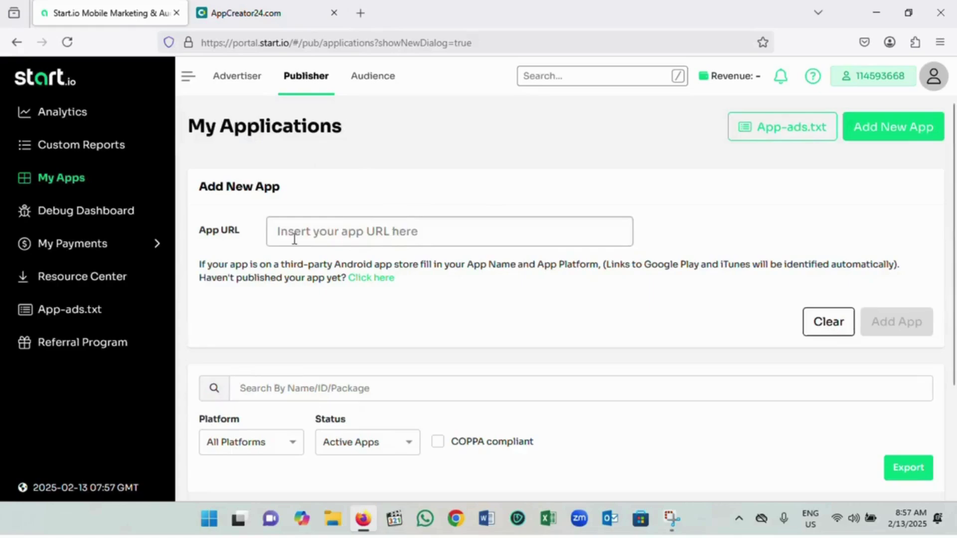
pyautogui.click(347, 232)
pyautogui.click(236, 13)
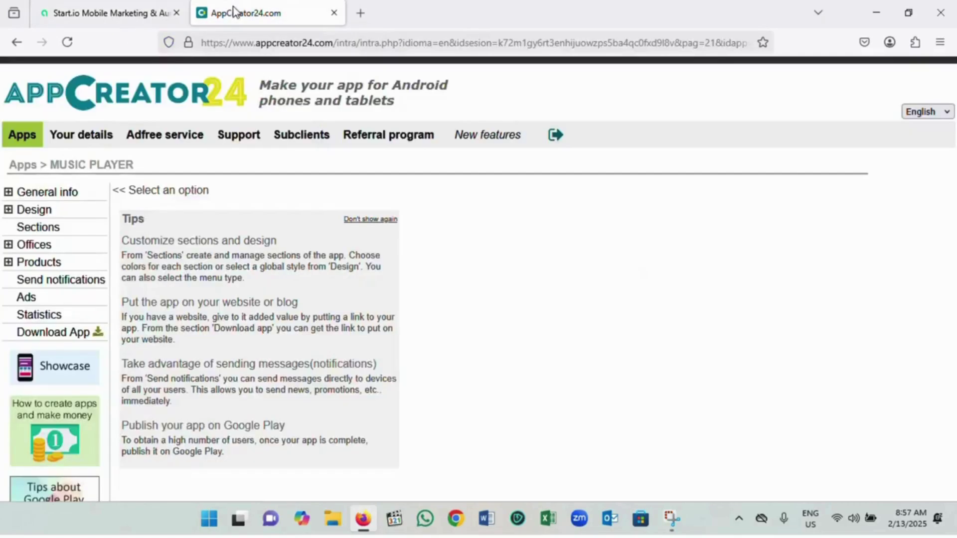
# - Open the MUSIC PLAYER download page and copy its web address
pyautogui.click(98, 333)
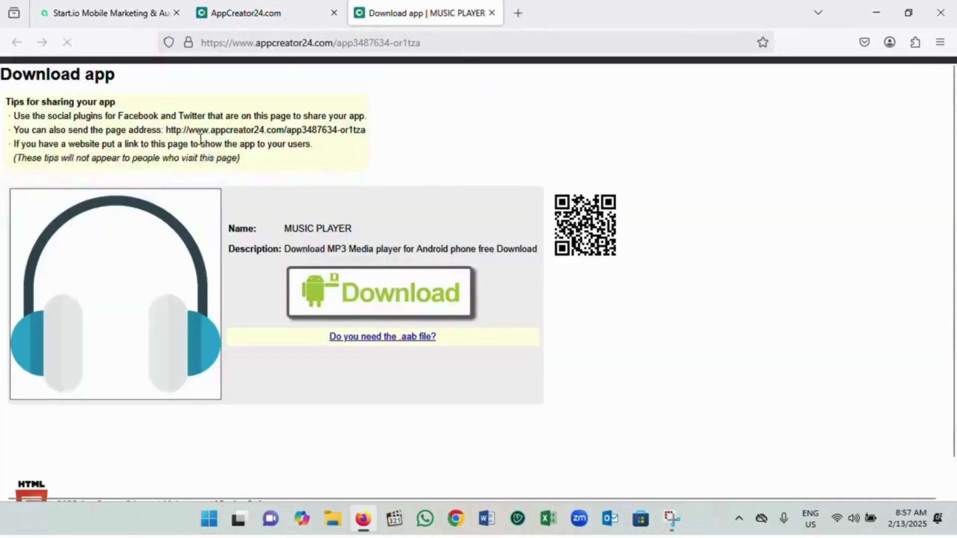
pyautogui.tripleClick(236, 131)
pyautogui.click(205, 130)
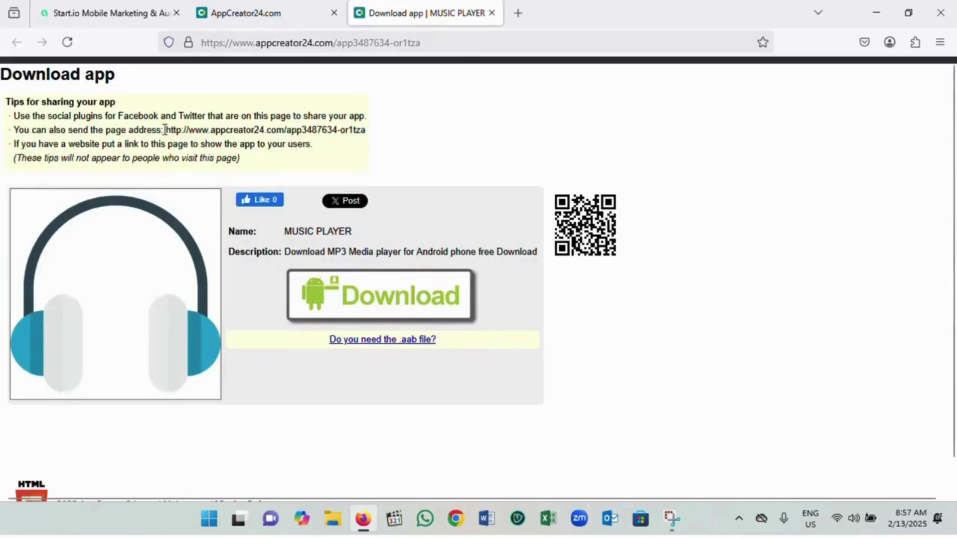
pyautogui.moveTo(168, 131); pyautogui.dragTo(369, 136)
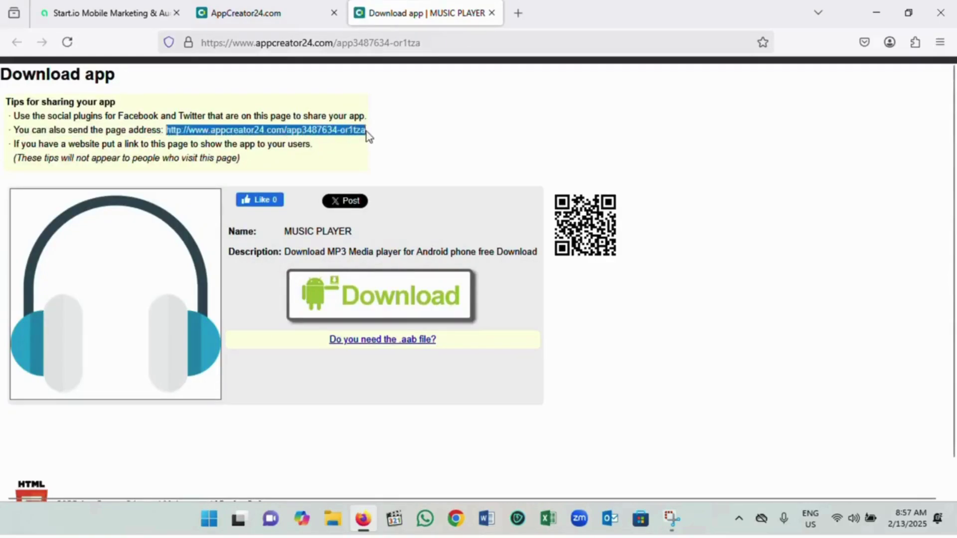
pyautogui.click(343, 45)
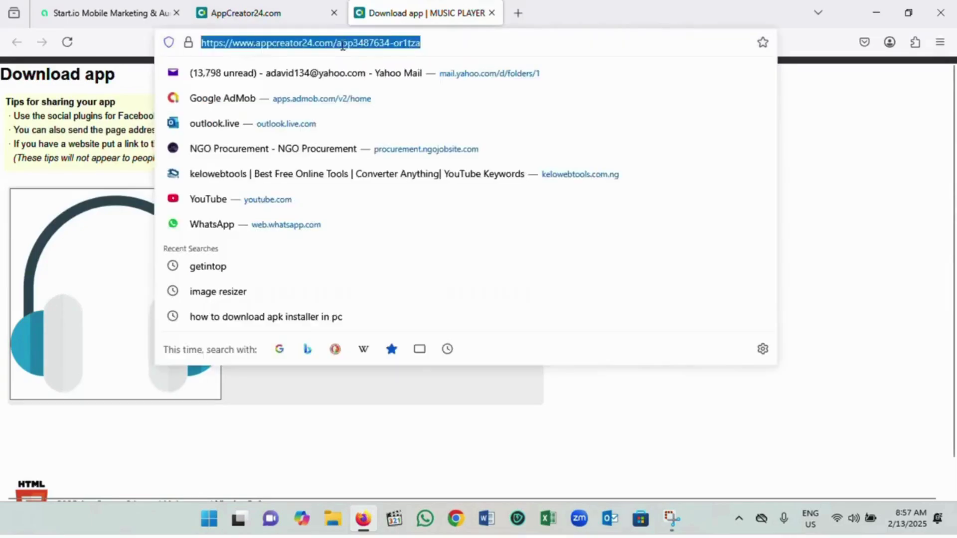
pyautogui.rightClick(343, 44)
pyautogui.click(373, 131)
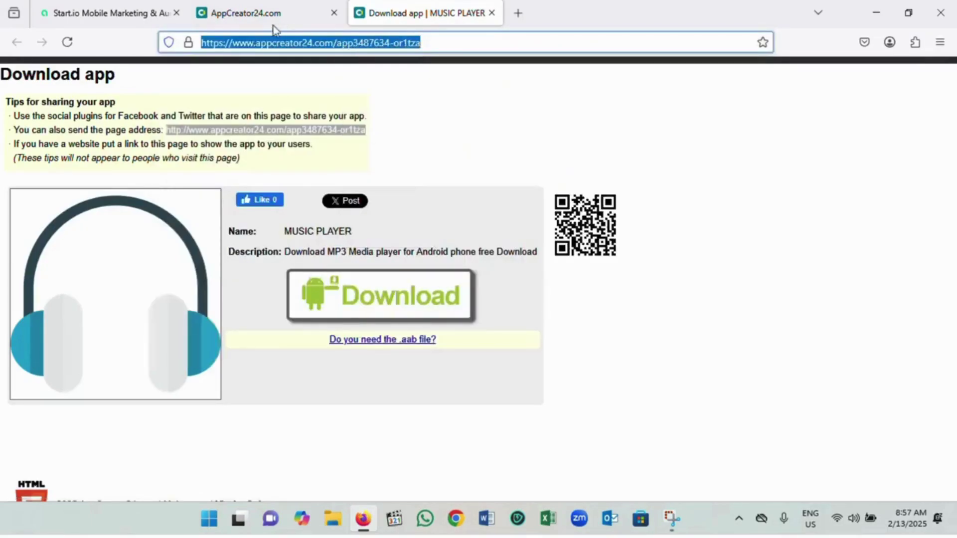
pyautogui.click(128, 15)
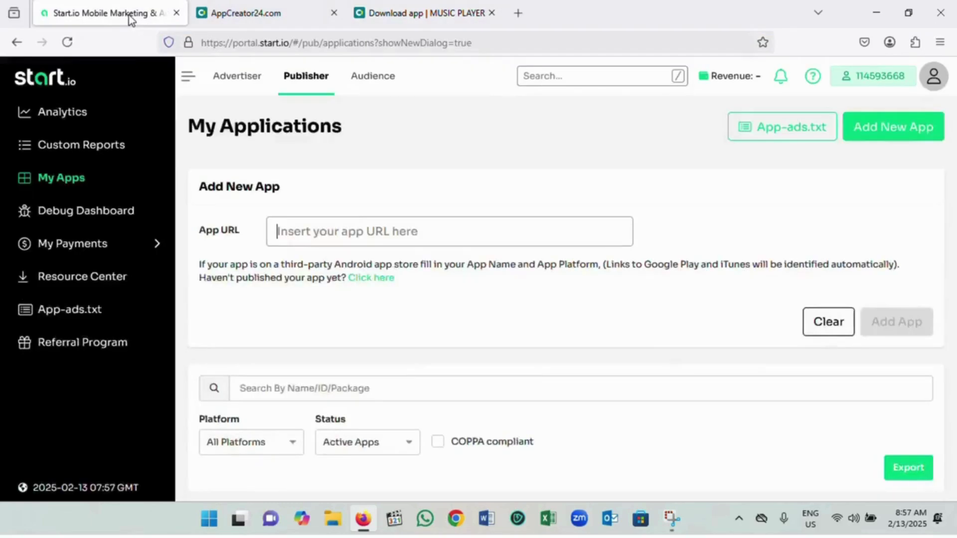
# - Paste the download page address as App URL and copy the name MUSIC PLAYER
pyautogui.rightClick(316, 232)
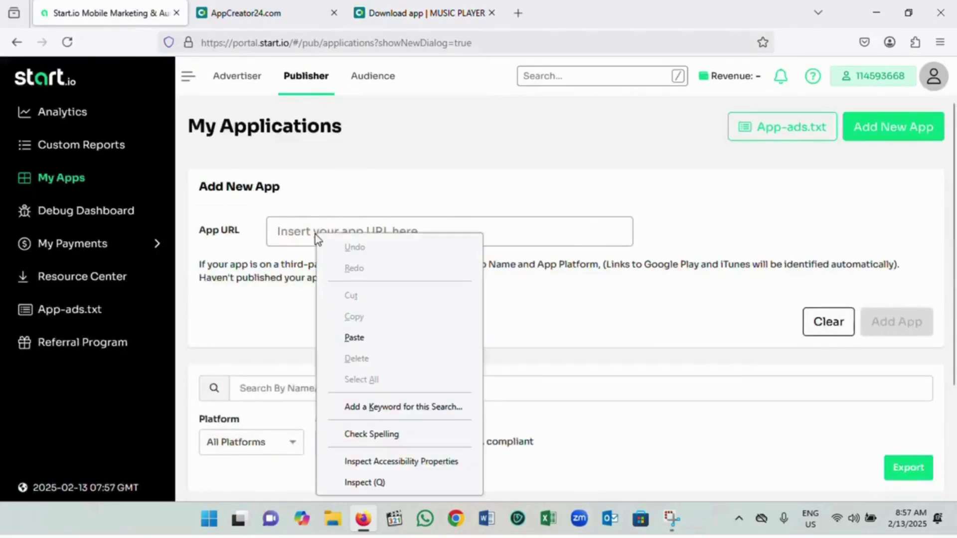
pyautogui.click(355, 339)
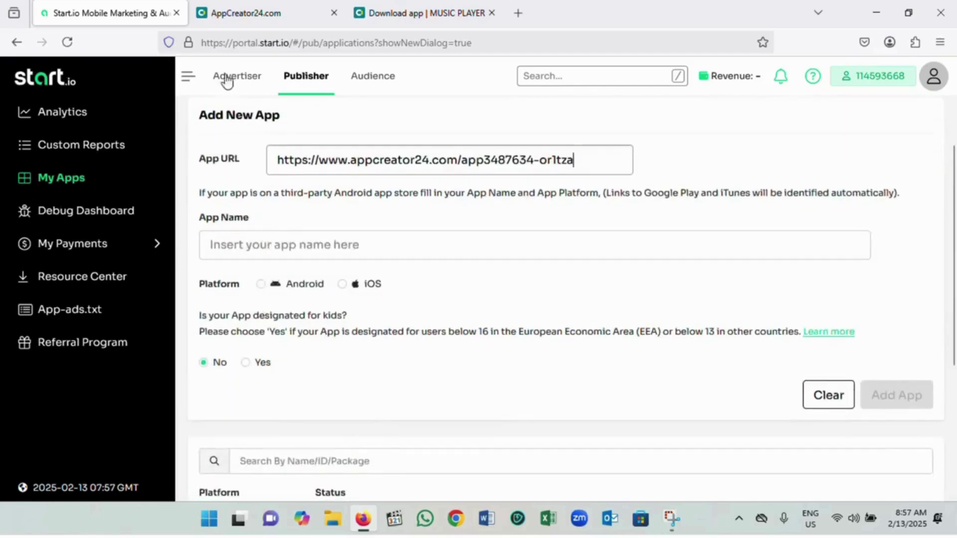
pyautogui.click(251, 12)
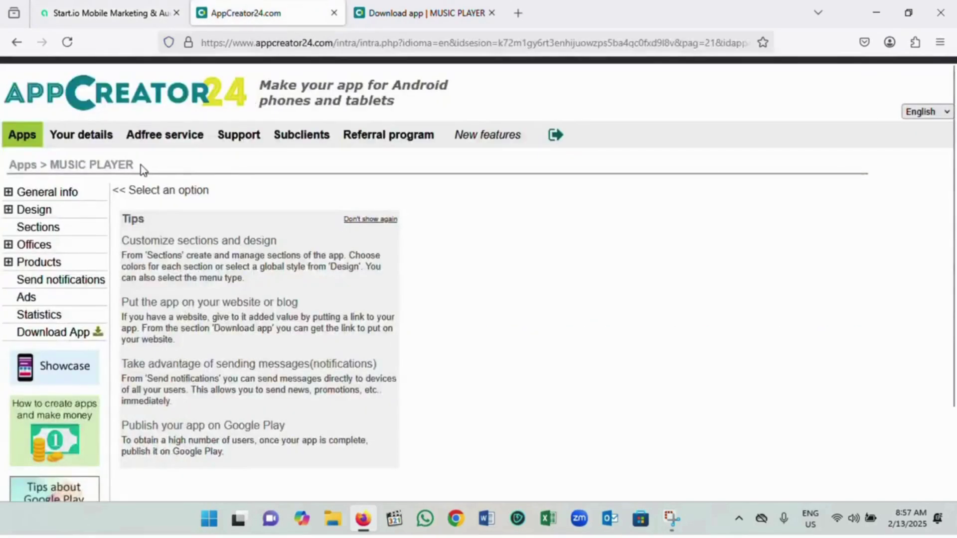
pyautogui.moveTo(142, 169); pyautogui.dragTo(50, 167)
pyautogui.rightClick(62, 167)
pyautogui.click(79, 185)
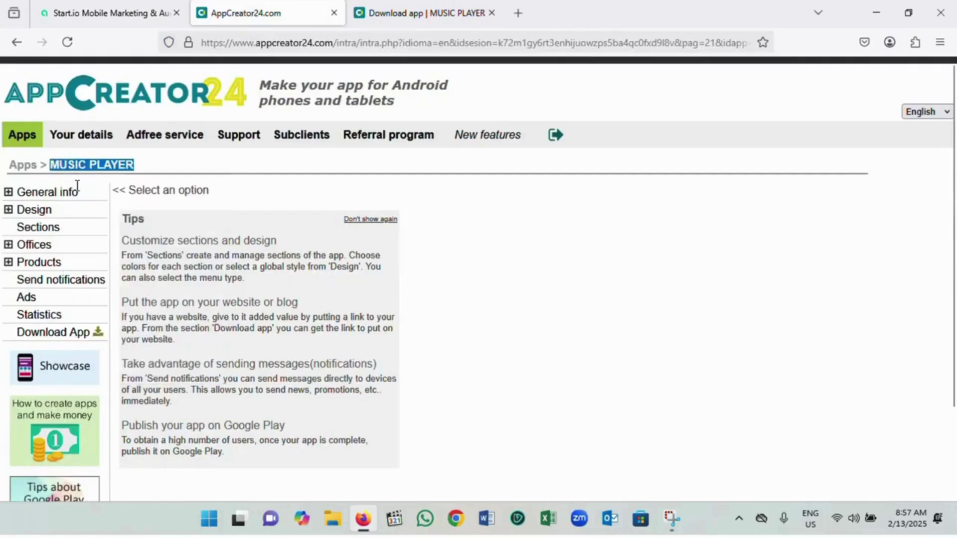
pyautogui.click(133, 14)
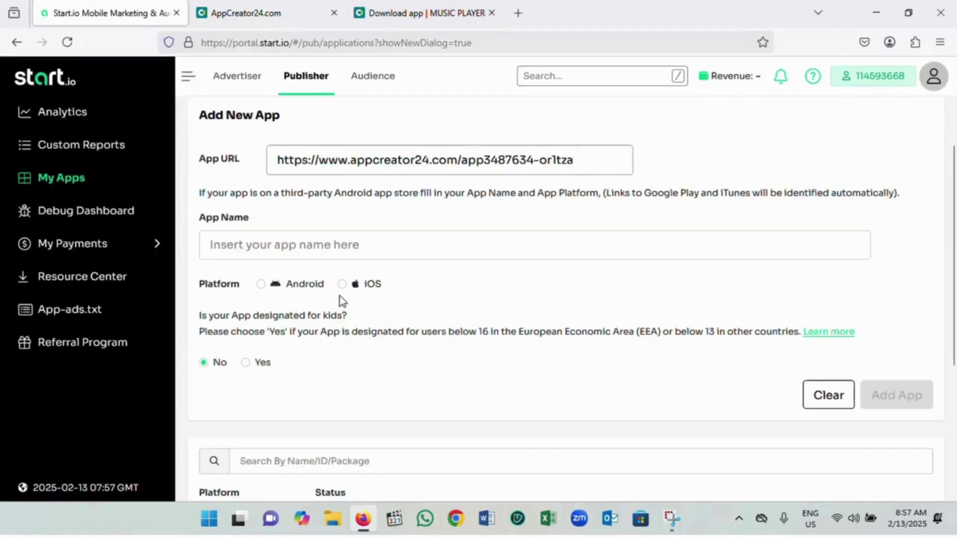
# - Choose Android, paste MUSIC PLAYER as the App Name, and submit the app
pyautogui.click(261, 289)
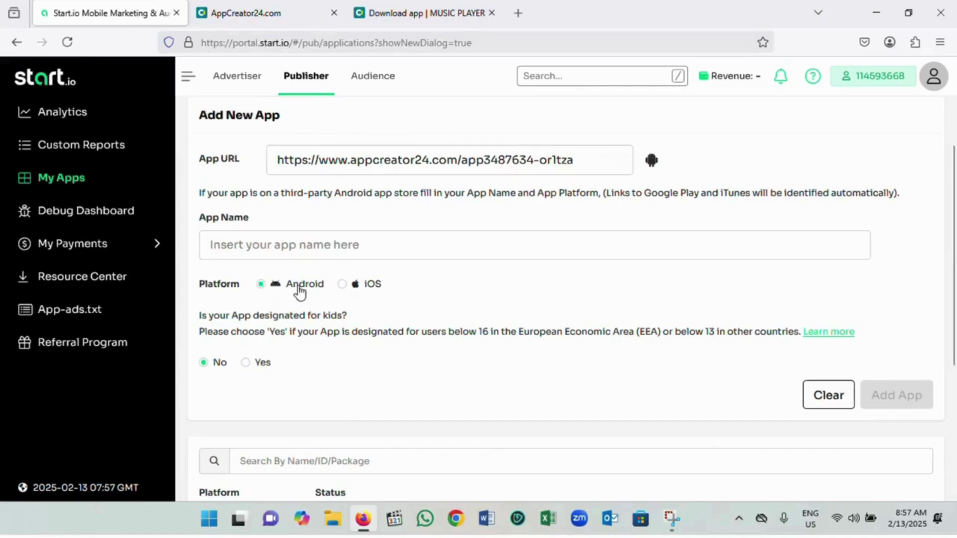
pyautogui.scroll(-2, 330, 323)
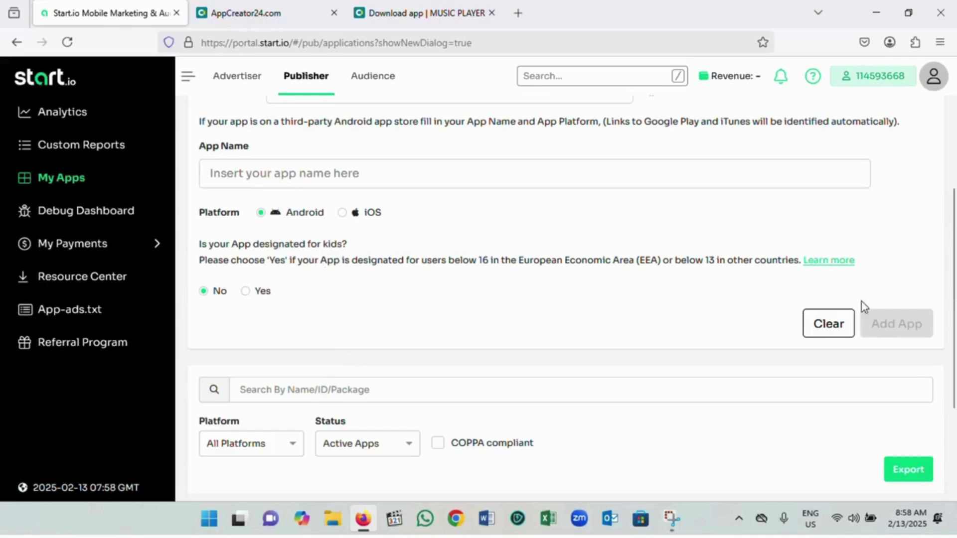
pyautogui.scroll(-2, 647, 329)
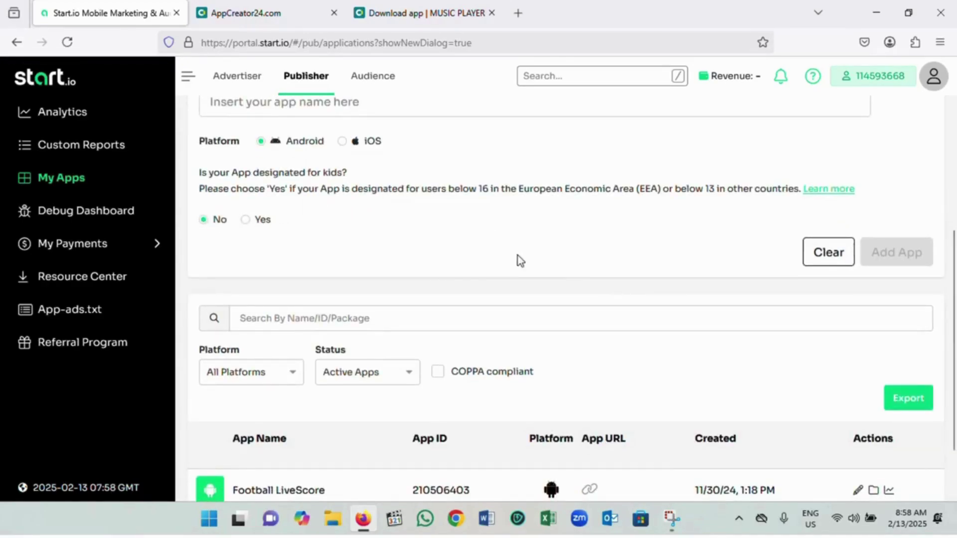
pyautogui.scroll(4, 517, 255)
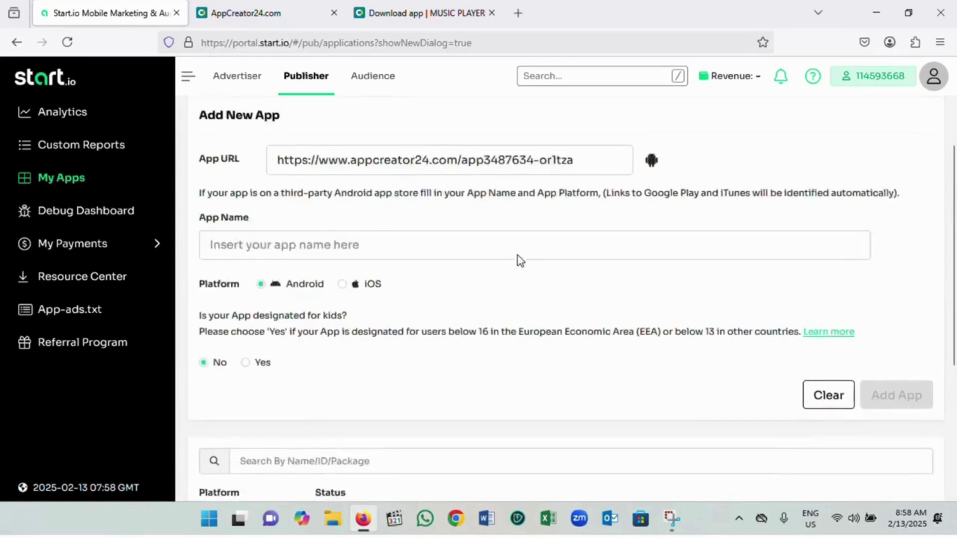
pyautogui.rightClick(426, 249)
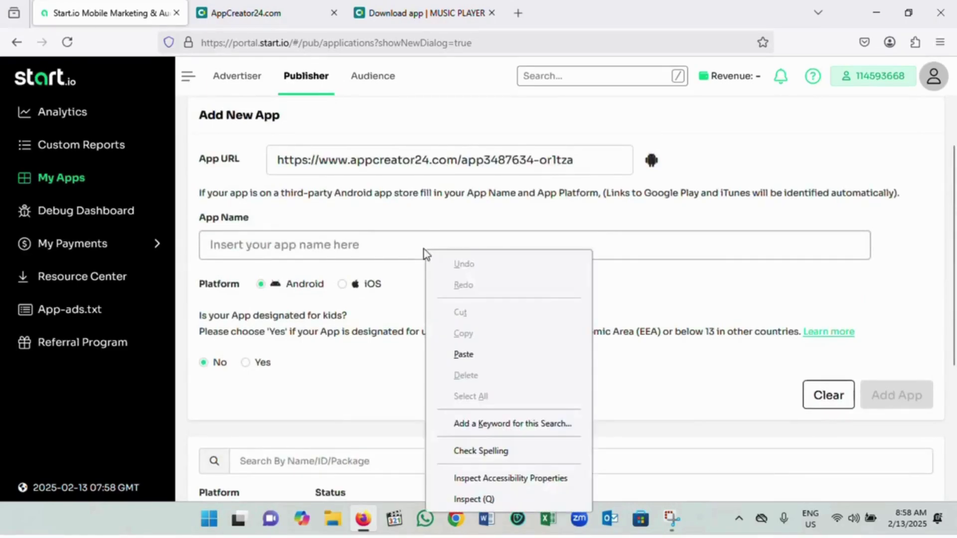
pyautogui.click(466, 355)
pyautogui.click(910, 398)
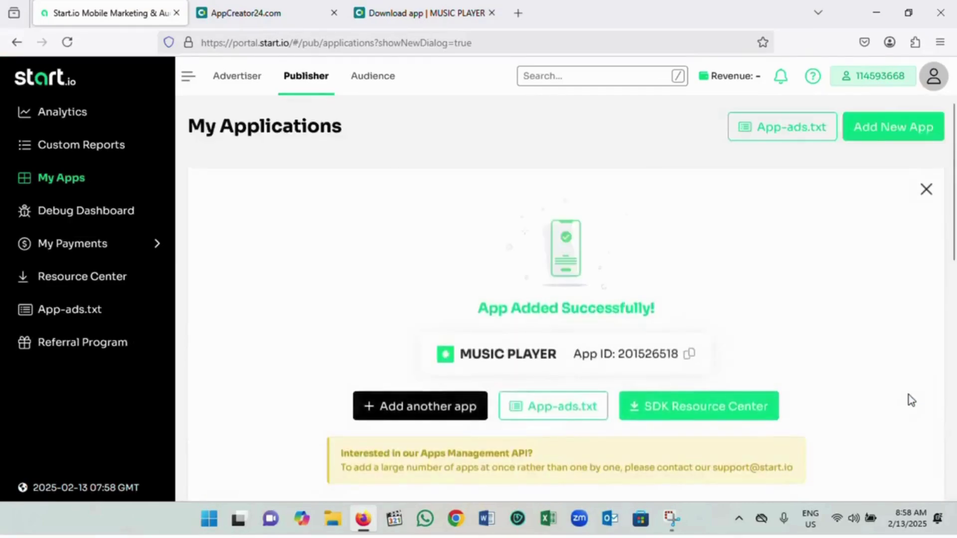
# - Copy the new MUSIC PLAYER App ID 201526518
pyautogui.scroll(-2, 869, 314)
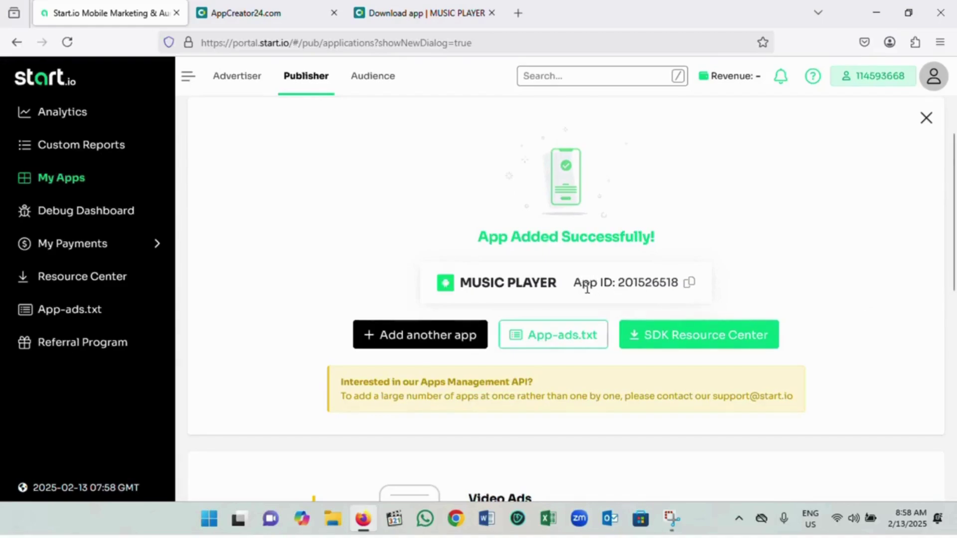
pyautogui.click(690, 283)
pyautogui.click(274, 19)
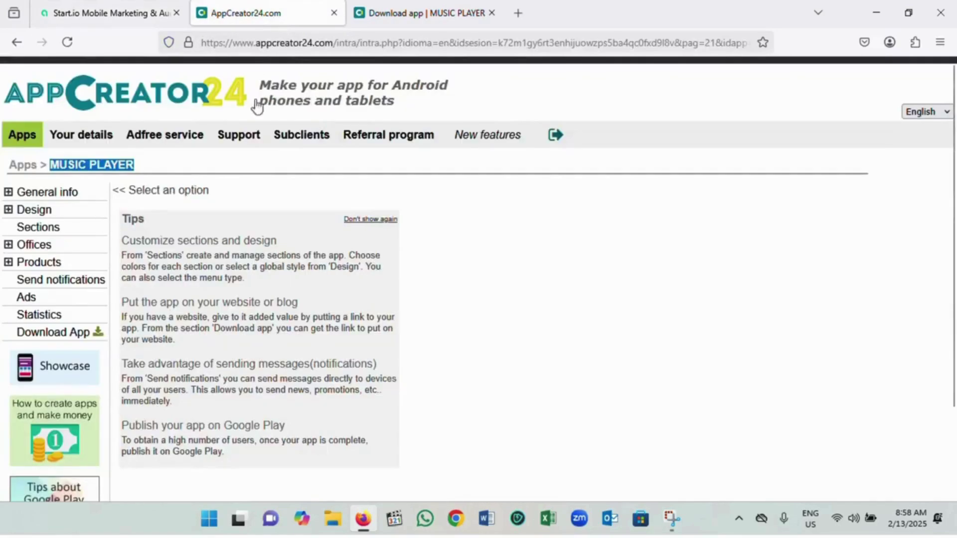
pyautogui.click(125, 16)
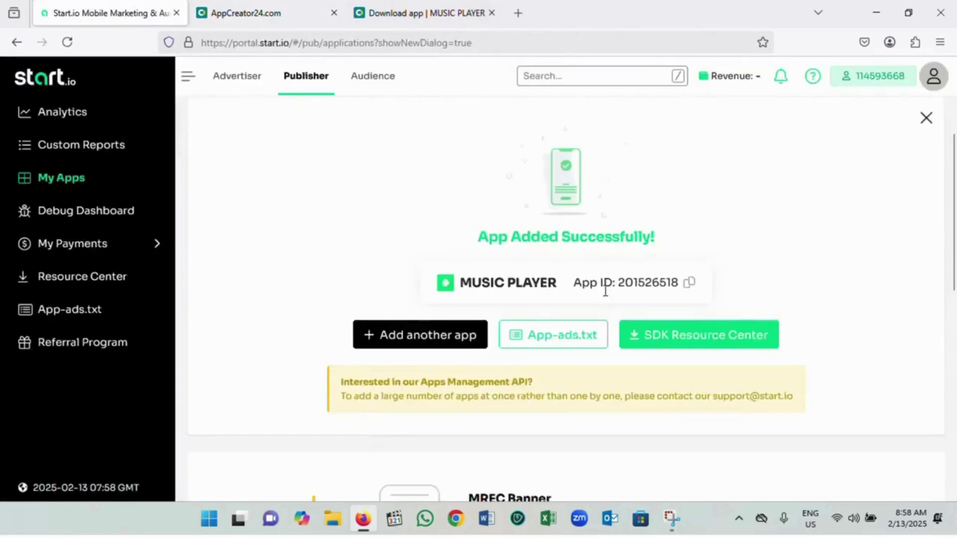
# - Browse My Apps and step through the ad unit types carousel
pyautogui.scroll(-2, 603, 294)
pyautogui.scroll(-5, 539, 293)
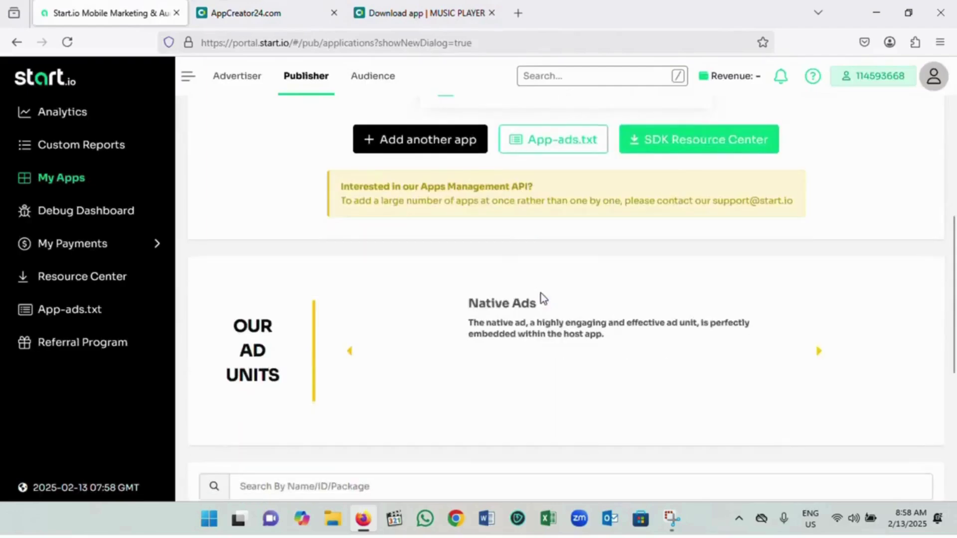
pyautogui.scroll(-2, 472, 269)
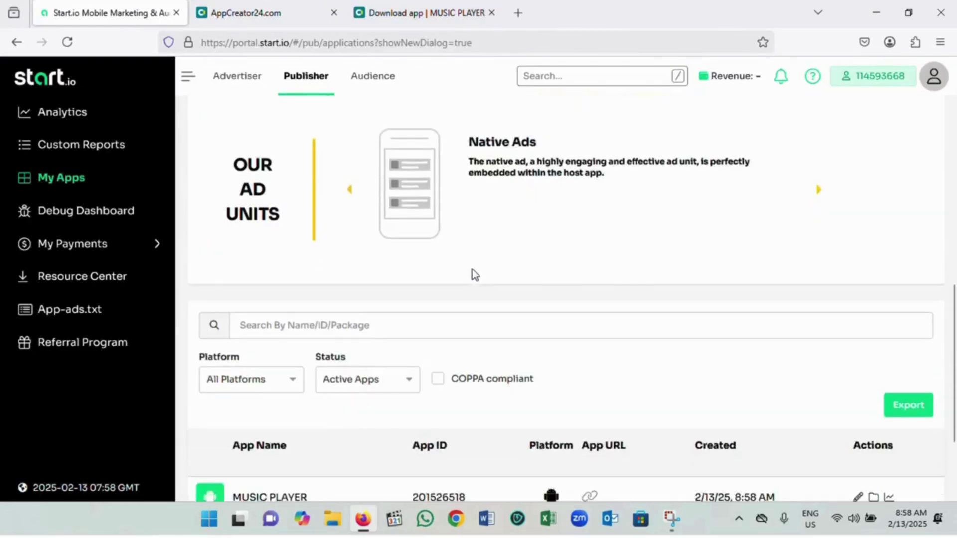
pyautogui.scroll(-3, 476, 274)
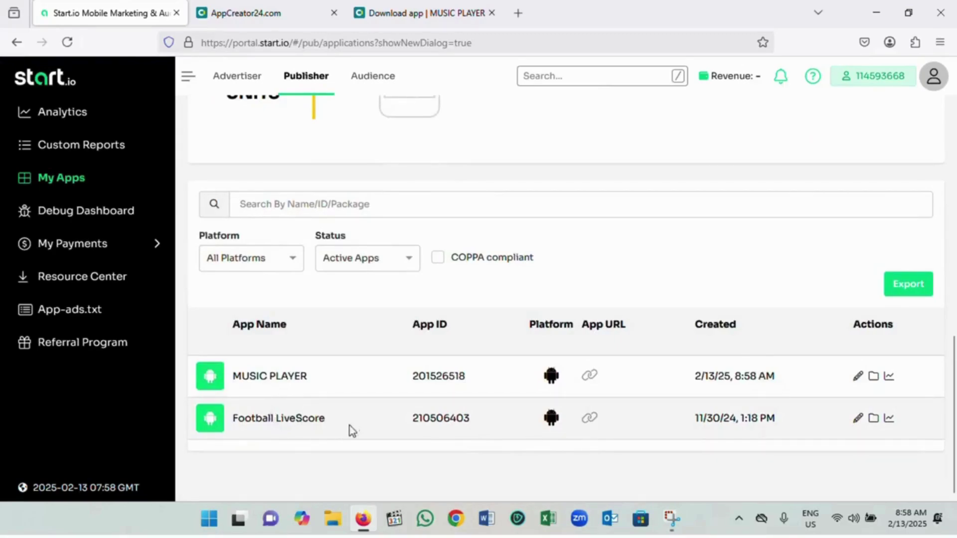
pyautogui.scroll(3, 387, 389)
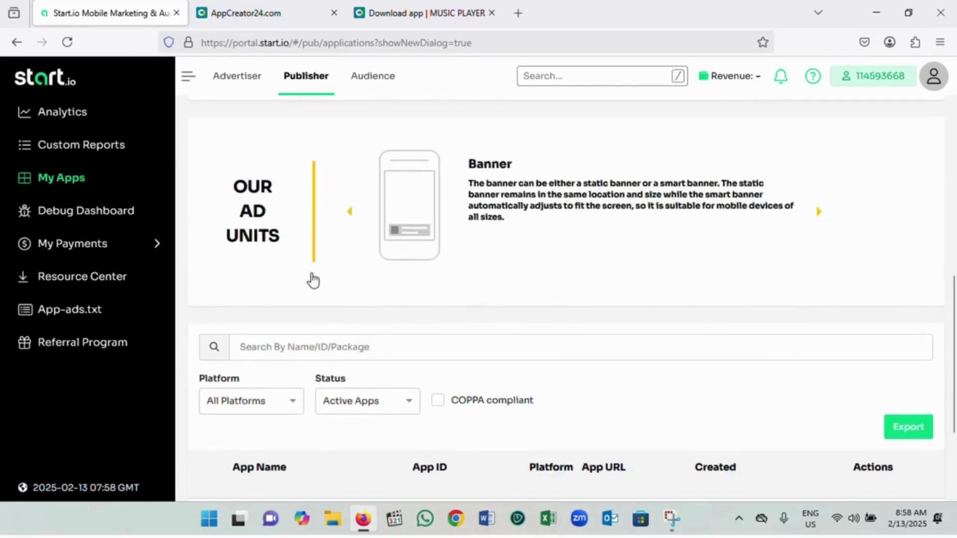
pyautogui.scroll(3, 548, 245)
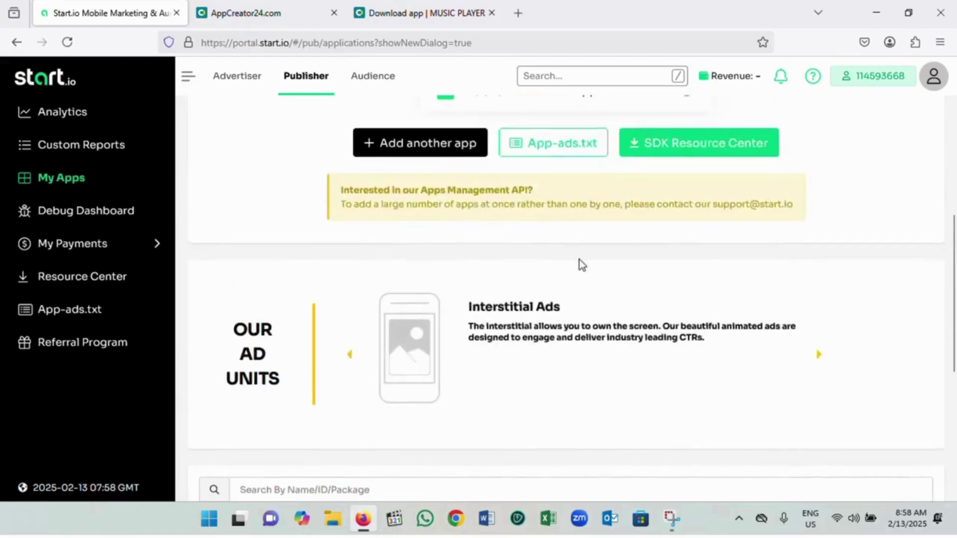
pyautogui.scroll(-2, 381, 329)
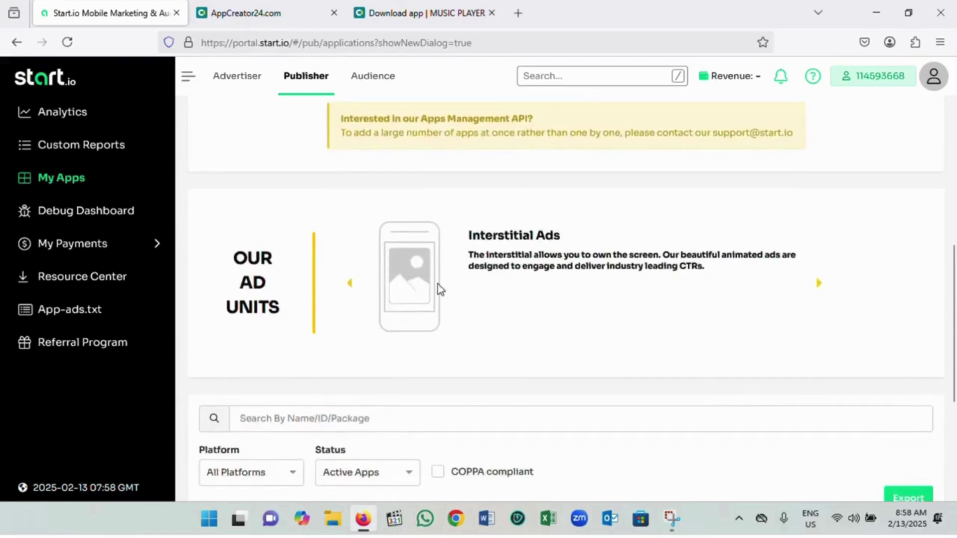
pyautogui.click(820, 284)
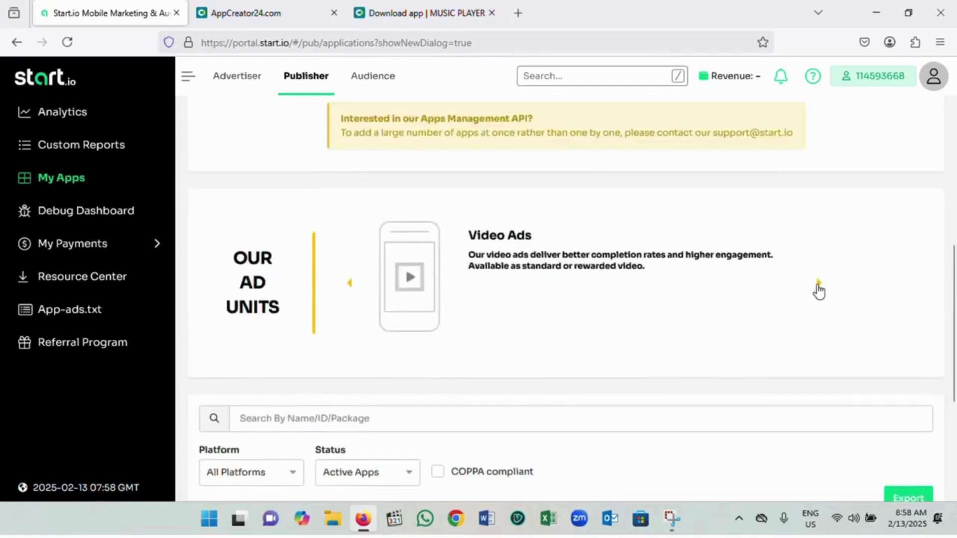
pyautogui.click(817, 284)
pyautogui.click(817, 284)
pyautogui.click(818, 284)
pyautogui.click(818, 284)
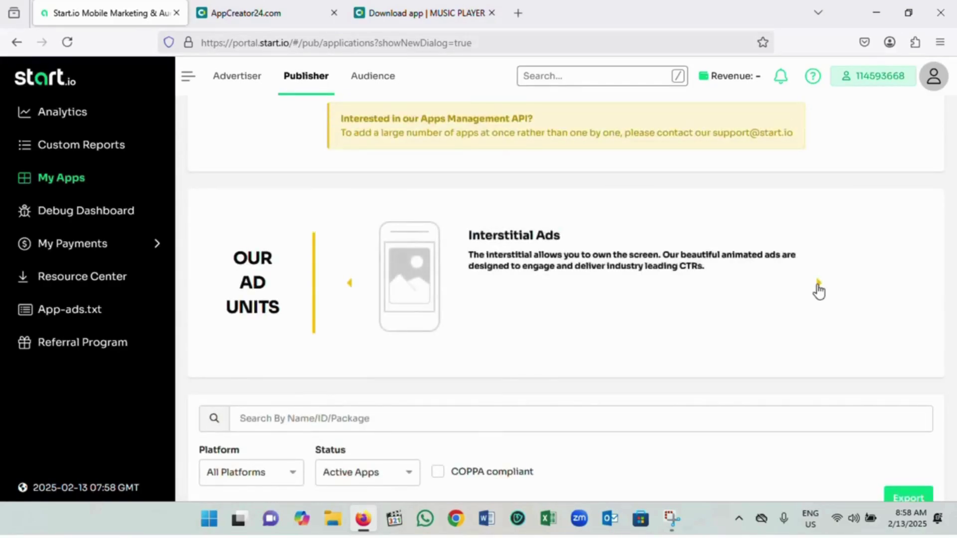
pyautogui.click(817, 284)
pyautogui.click(818, 284)
pyautogui.scroll(5, 817, 319)
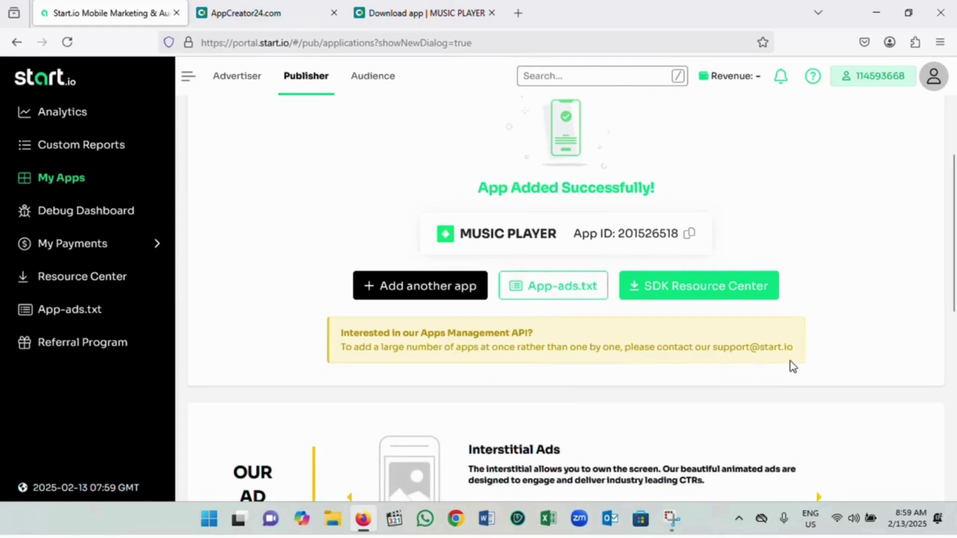
pyautogui.scroll(-3, 788, 358)
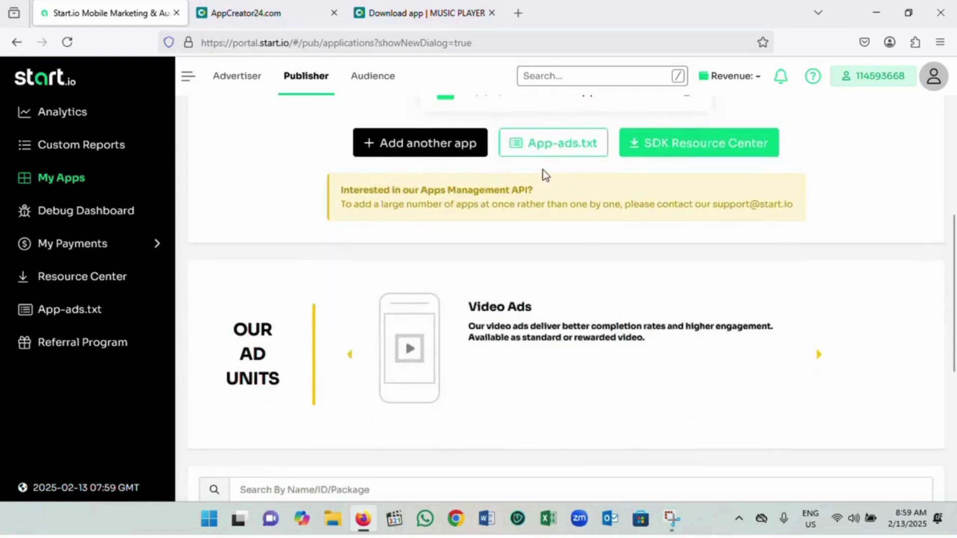
# - Open the account's app-ads.txt entries and copy them all to the clipboard
pyautogui.click(574, 158)
pyautogui.scroll(-2, 622, 327)
pyautogui.scroll(-2, 605, 329)
pyautogui.scroll(4, 499, 311)
pyautogui.scroll(-2, 857, 224)
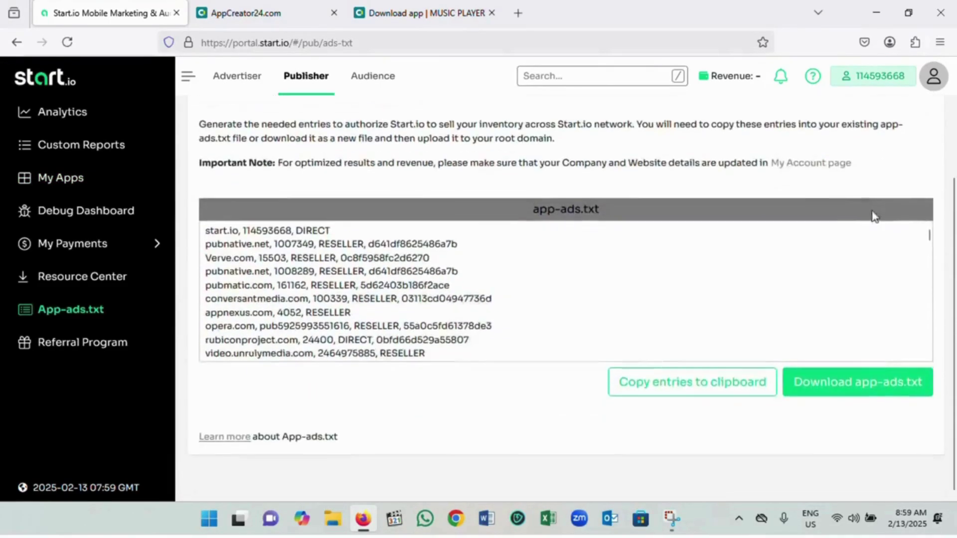
pyautogui.click(674, 386)
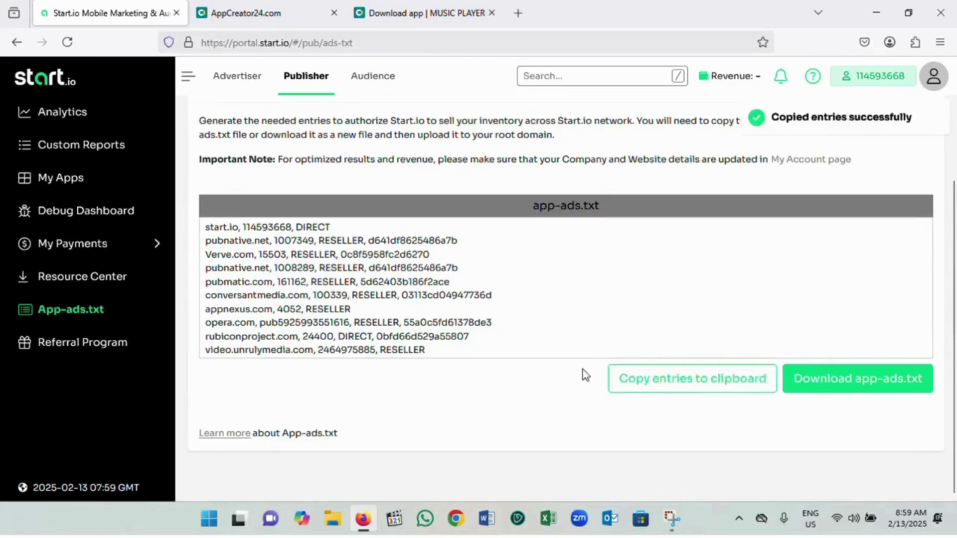
pyautogui.scroll(2, 519, 340)
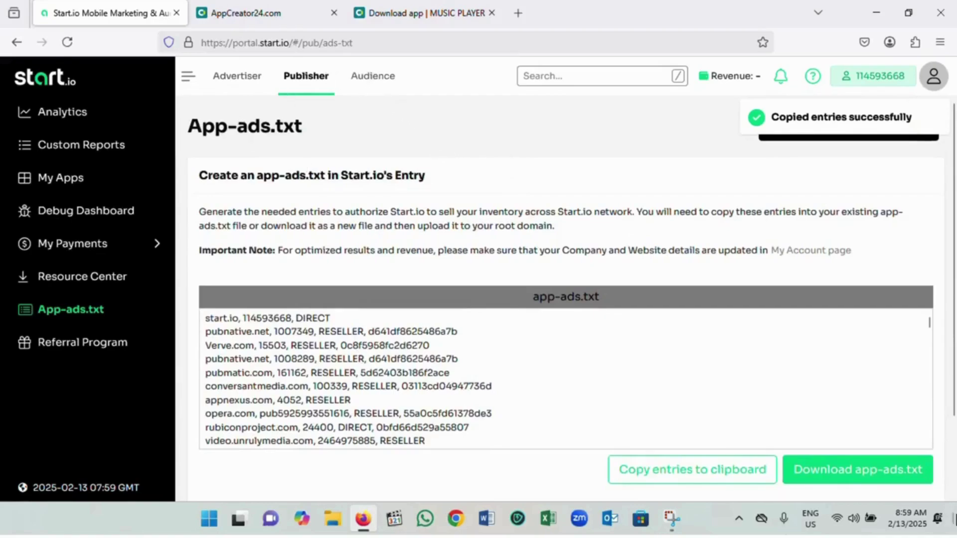
# - Expand MUSIC PLAYER's General info to reach the app name and icon settings
pyautogui.click(264, 20)
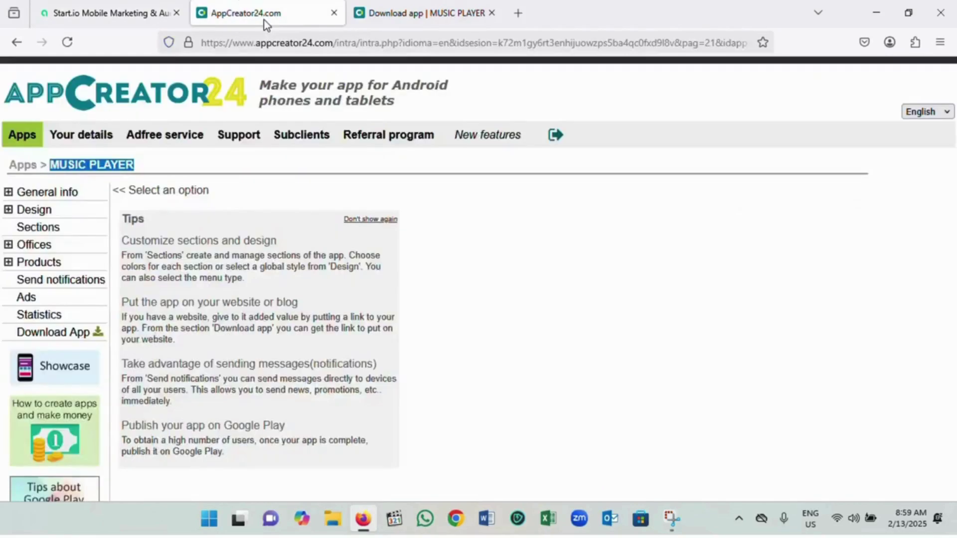
pyautogui.click(61, 198)
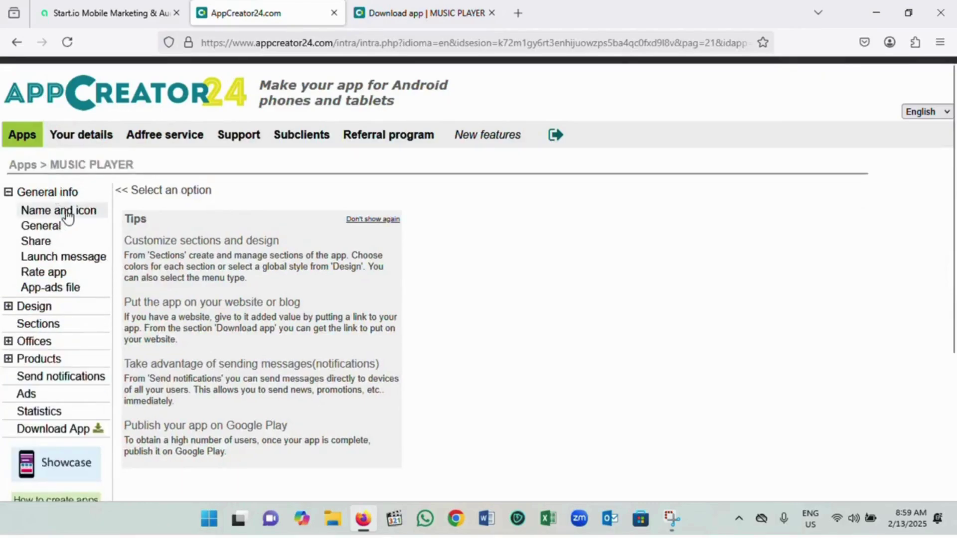
pyautogui.click(68, 216)
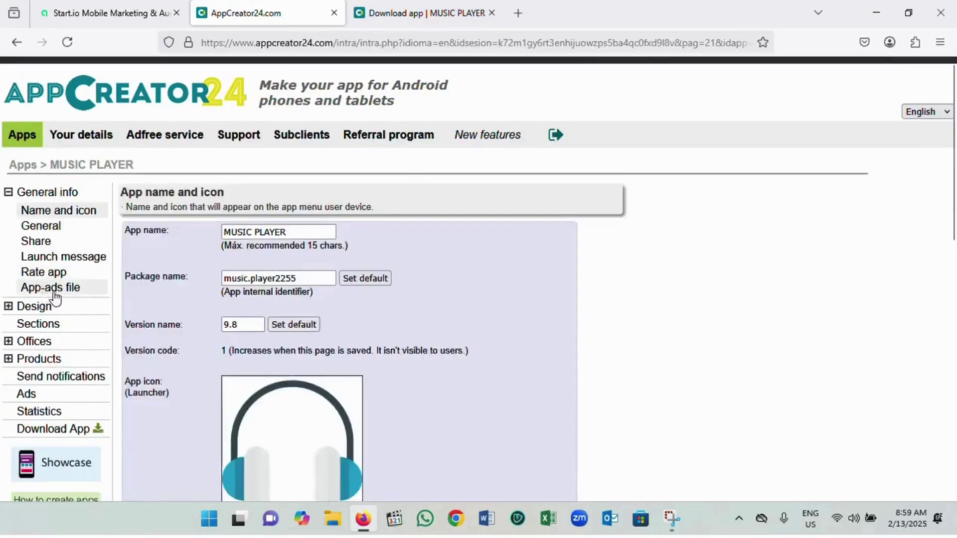
# - Replace the App-ads file content with the copied Start.io entries and save it
pyautogui.click(55, 289)
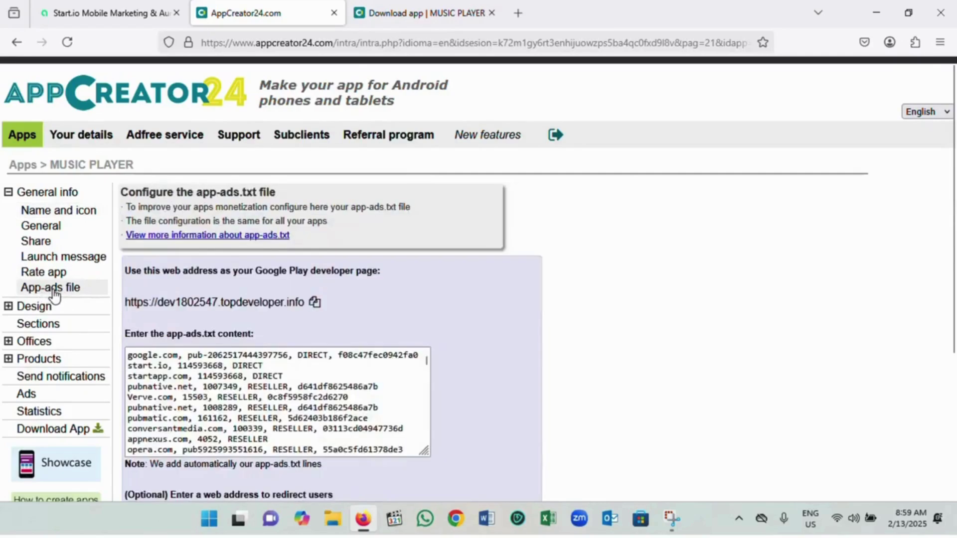
pyautogui.scroll(-8, 349, 398)
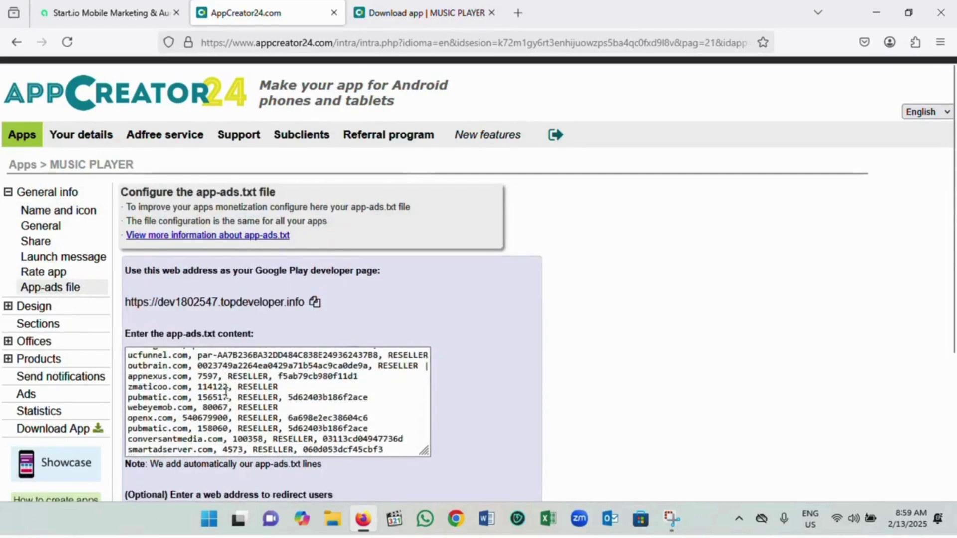
pyautogui.scroll(-3, 448, 369)
pyautogui.click(283, 276)
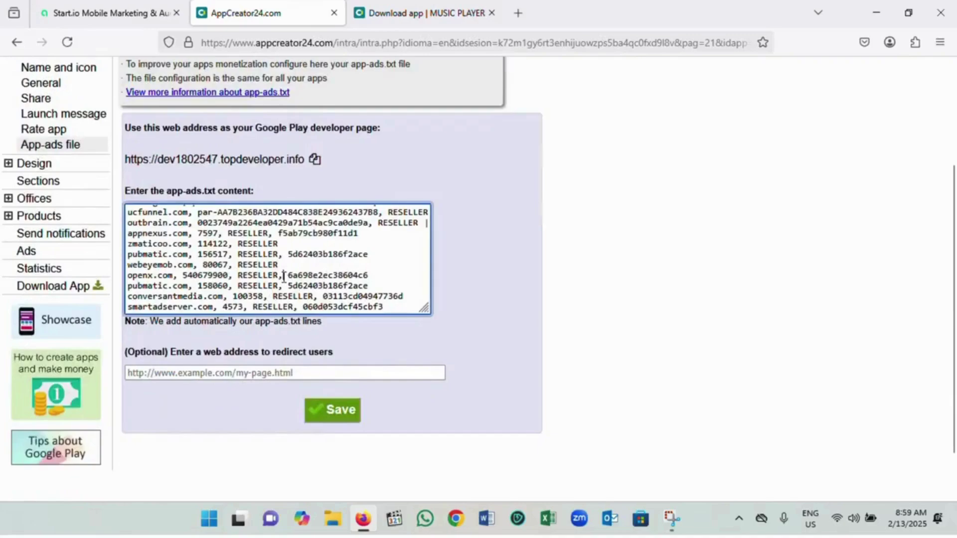
pyautogui.hotkey('ctrl', 'a')
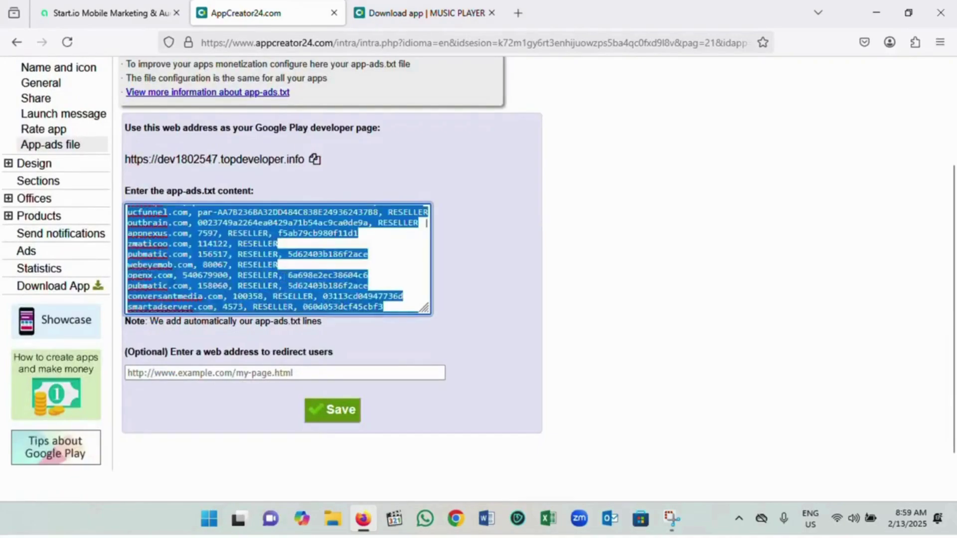
pyautogui.press('Delete')
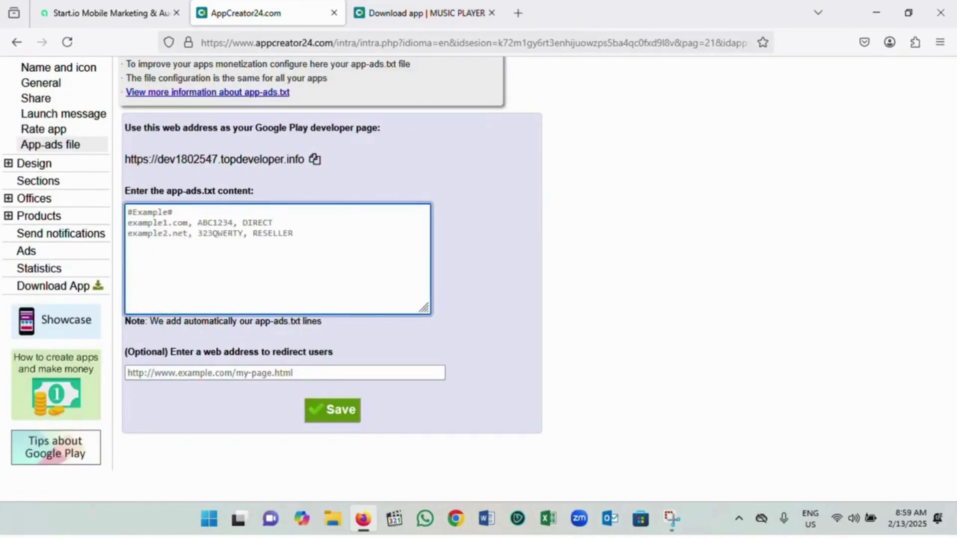
pyautogui.hotkey('ctrl', 'v')
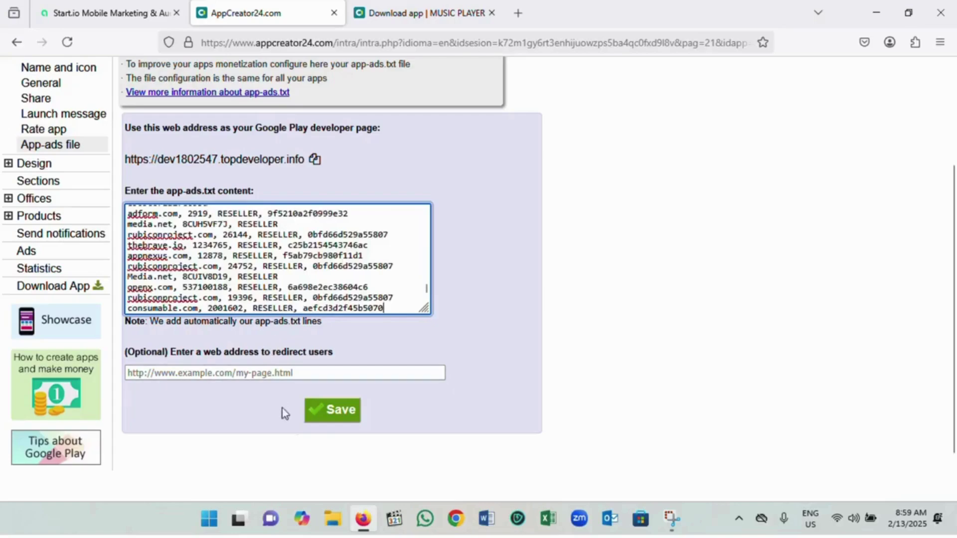
pyautogui.click(335, 417)
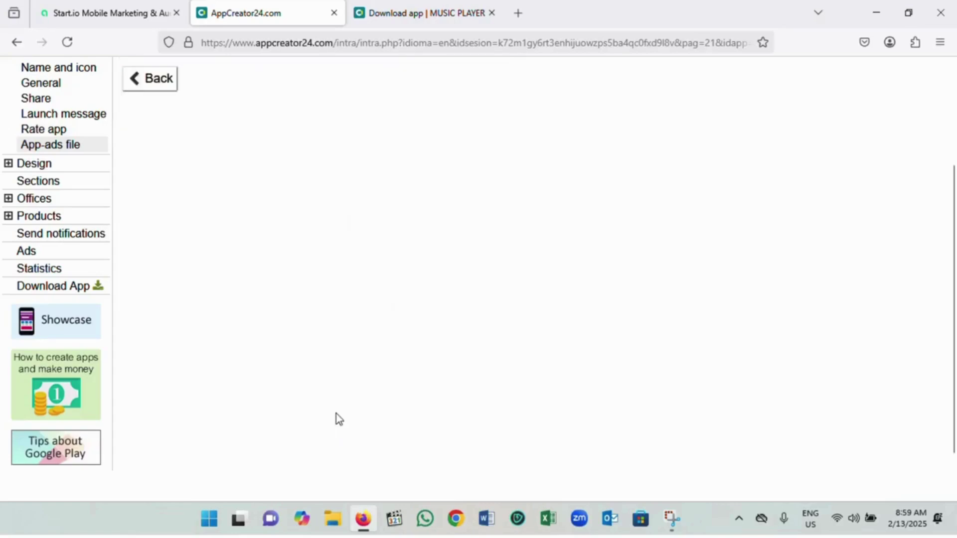
pyautogui.click(146, 84)
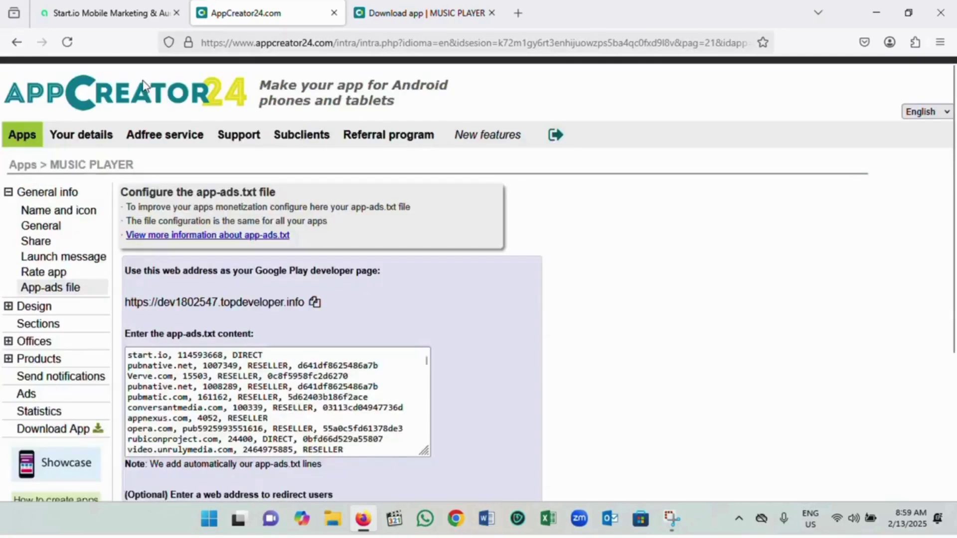
pyautogui.click(111, 14)
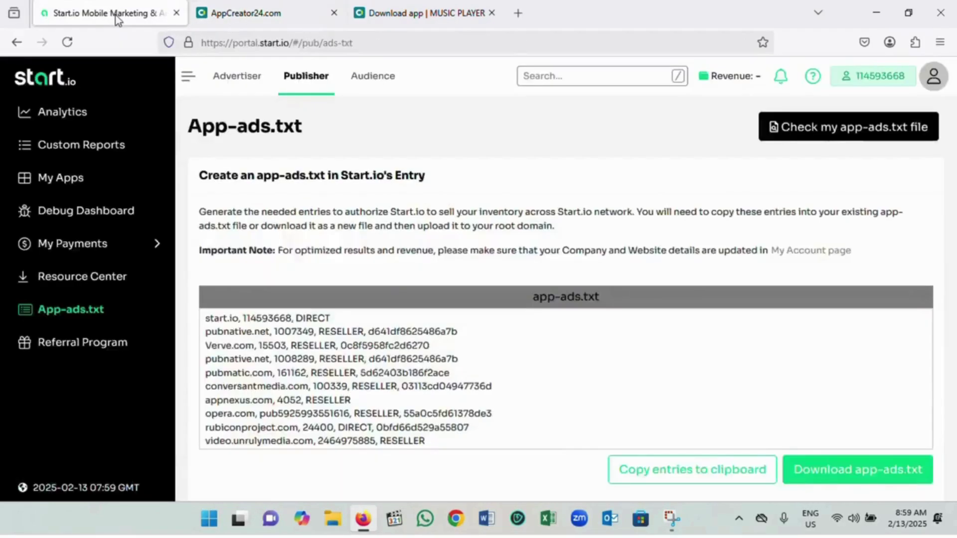
# - Open the Check my app-ads.txt file form and copy the MUSIC PLAYER download address
pyautogui.click(851, 130)
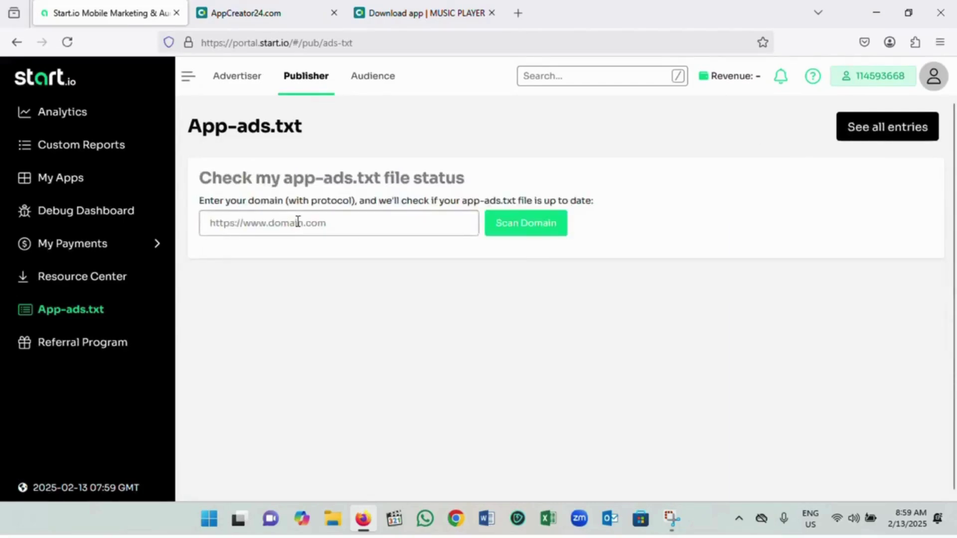
pyautogui.click(269, 20)
pyautogui.click(369, 19)
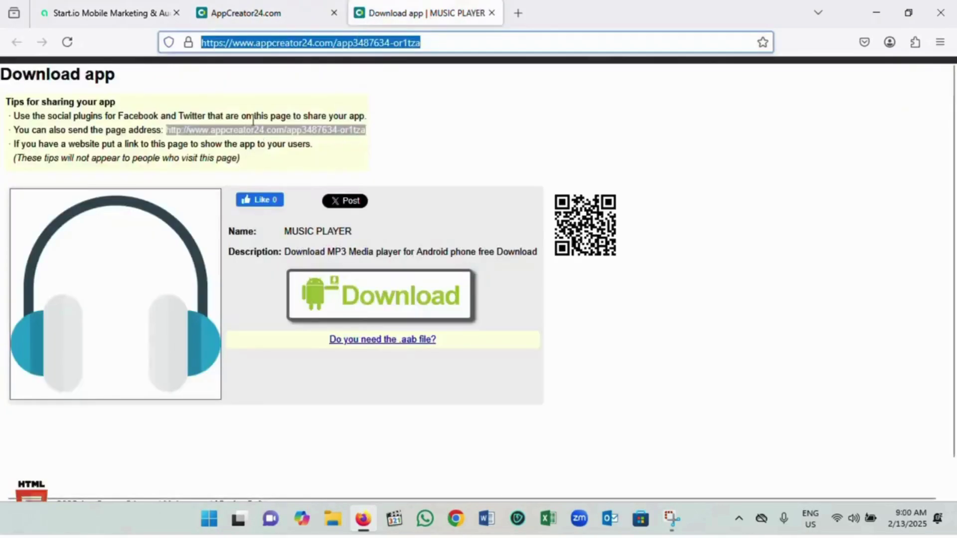
pyautogui.rightClick(255, 130)
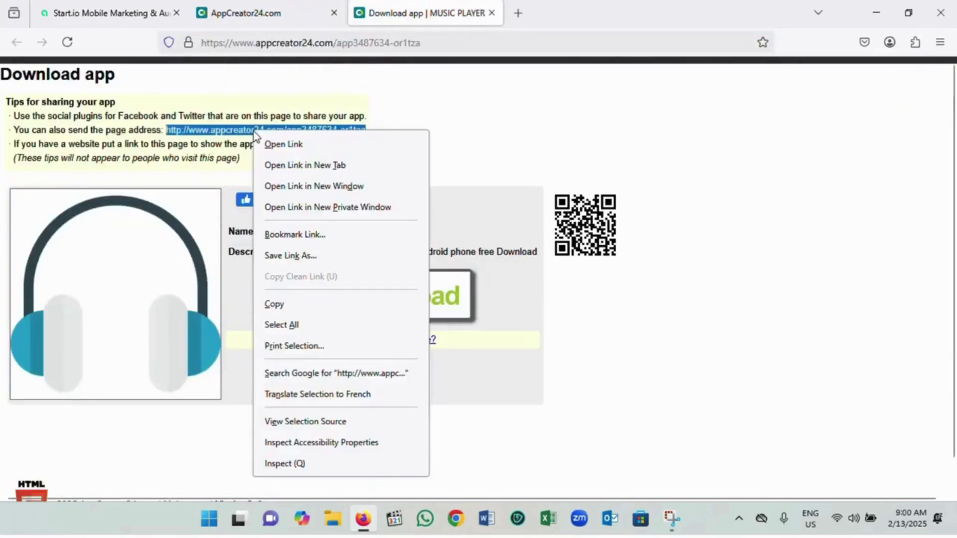
pyautogui.click(289, 305)
pyautogui.click(129, 15)
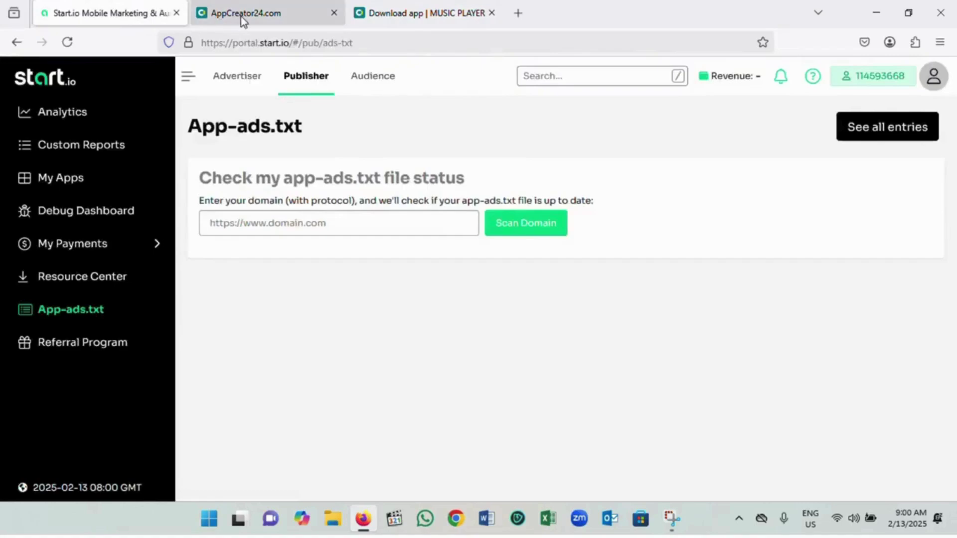
# - Scan the pasted download address as the domain twice, then return to the Publisher dashboard
pyautogui.rightClick(281, 224)
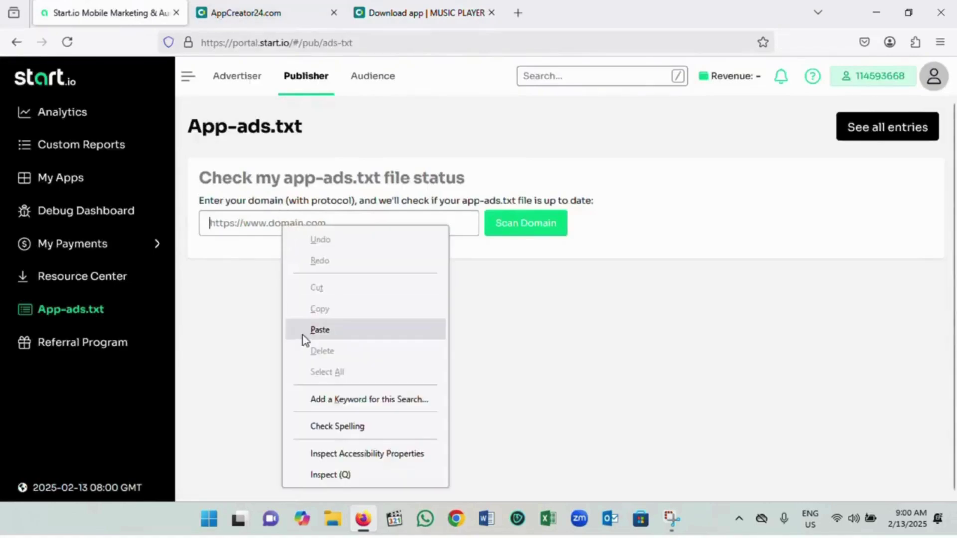
pyautogui.click(307, 331)
pyautogui.click(520, 229)
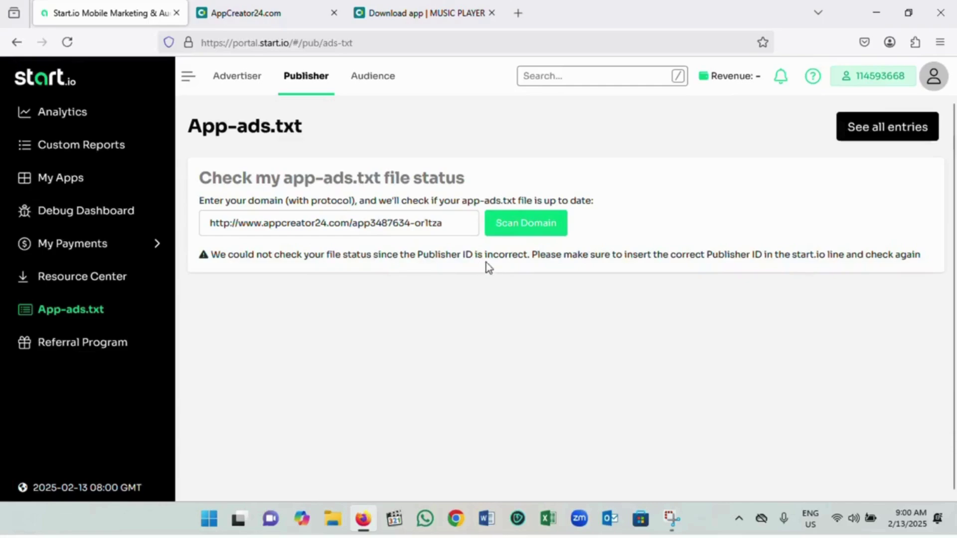
pyautogui.click(531, 227)
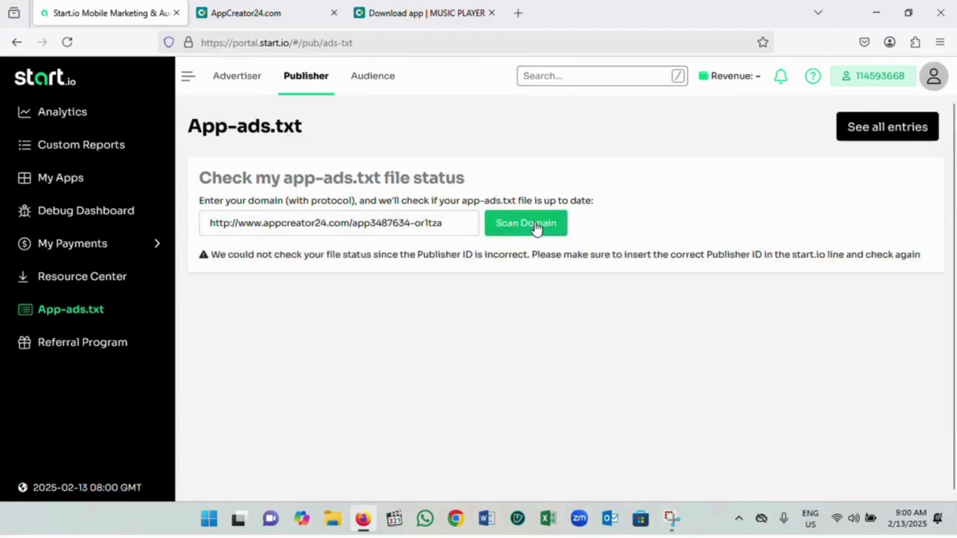
pyautogui.click(242, 82)
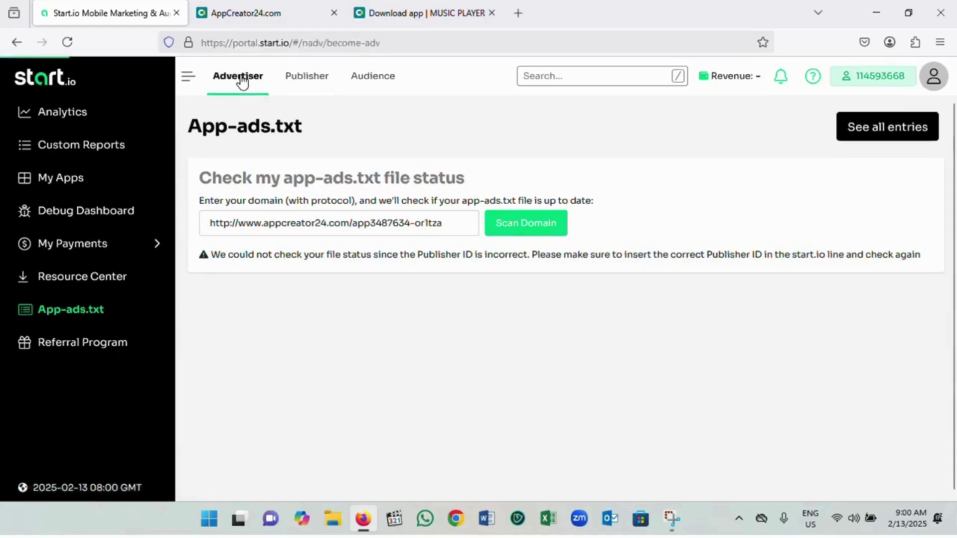
pyautogui.click(299, 80)
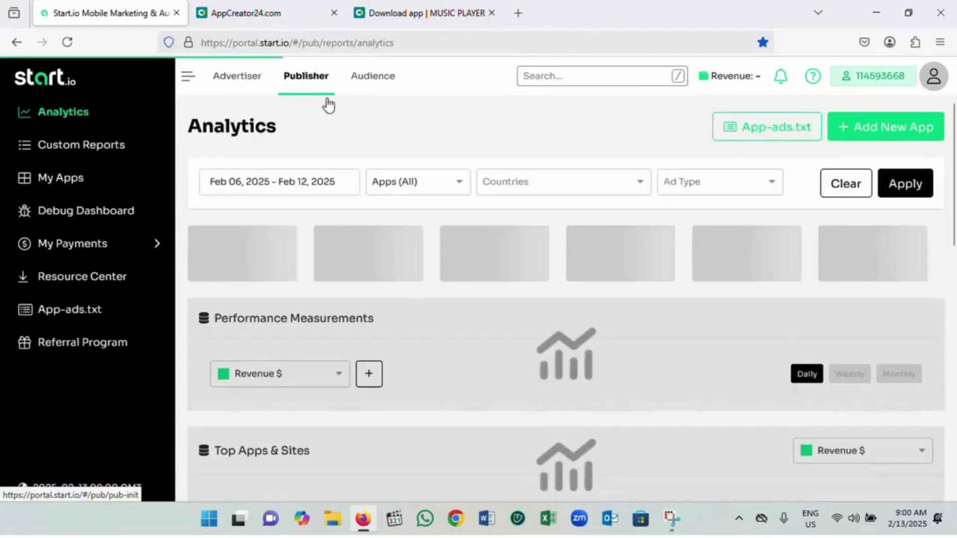
# - Look over the Analytics dashboard, then list My Apps showing MUSIC PLAYER (ID 201526518)
pyautogui.scroll(-5, 522, 315)
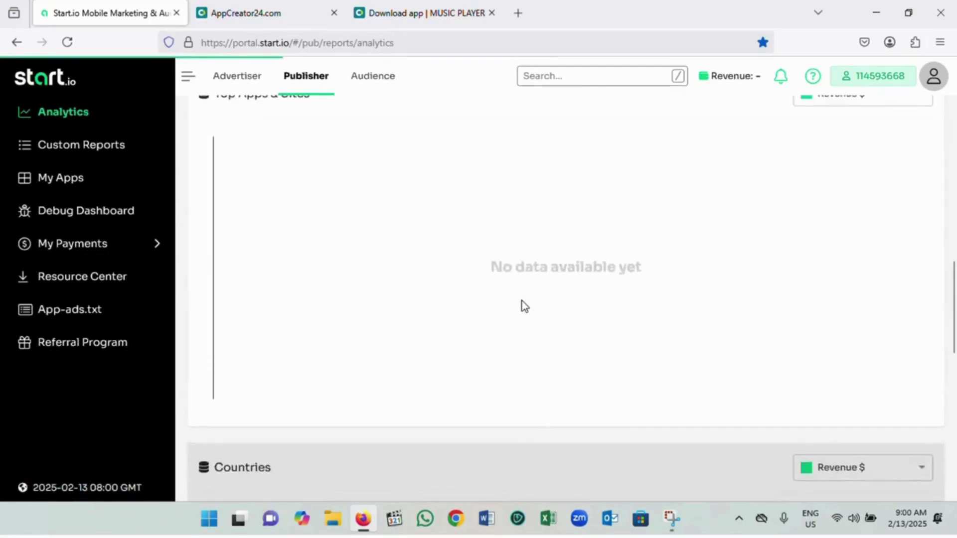
pyautogui.scroll(4, 524, 306)
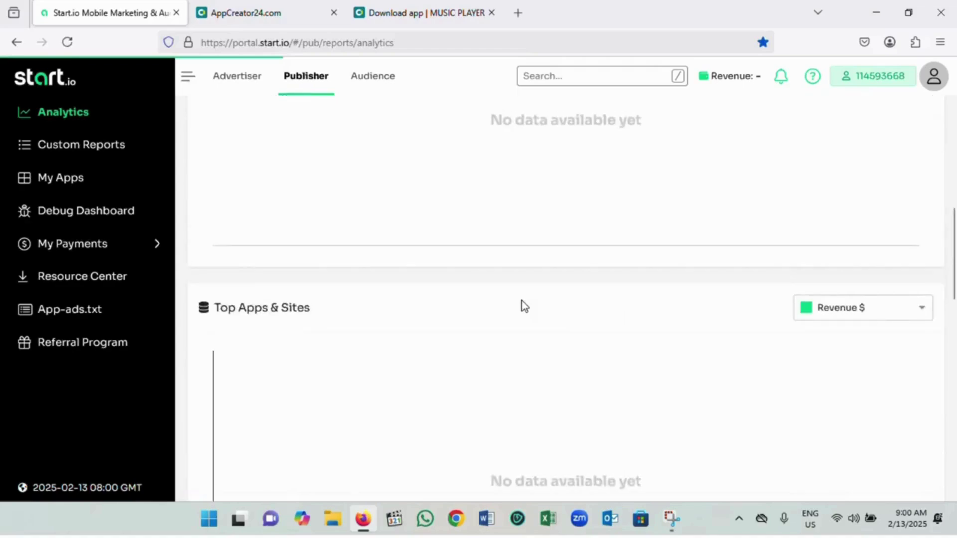
pyautogui.scroll(3, 525, 306)
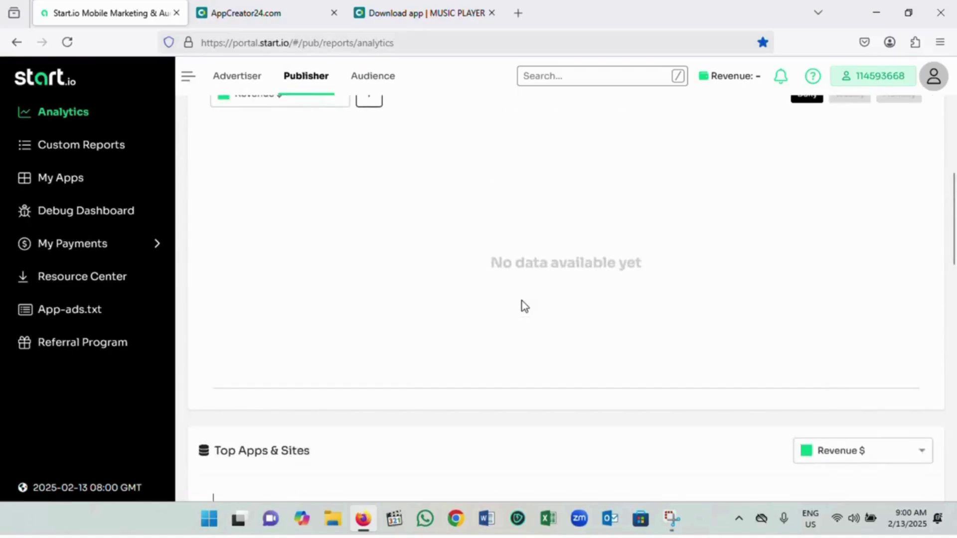
pyautogui.scroll(2, 525, 305)
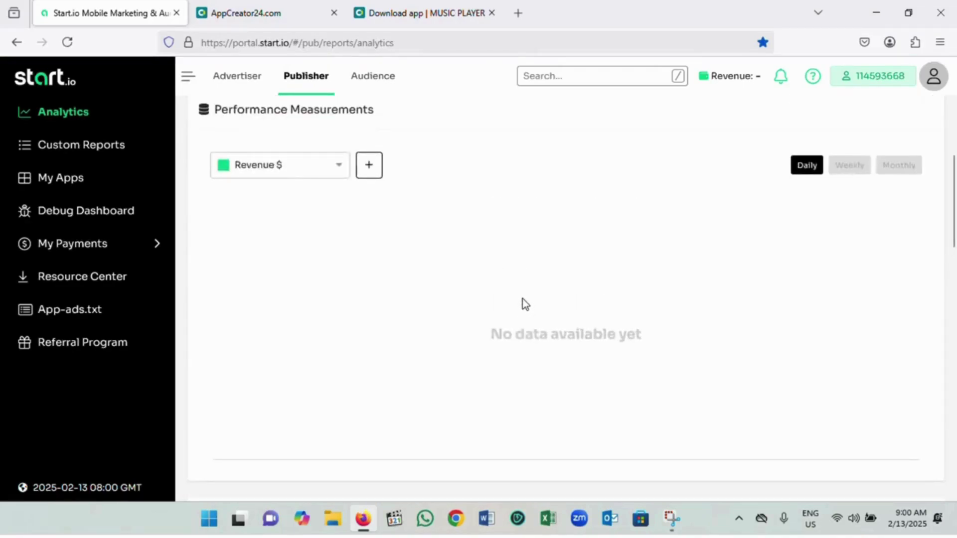
pyautogui.scroll(3, 525, 305)
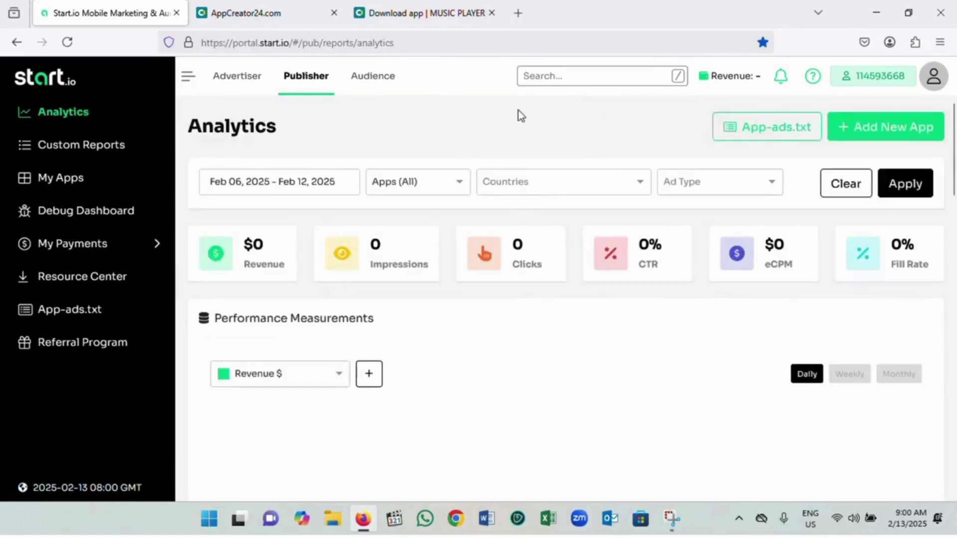
pyautogui.click(71, 186)
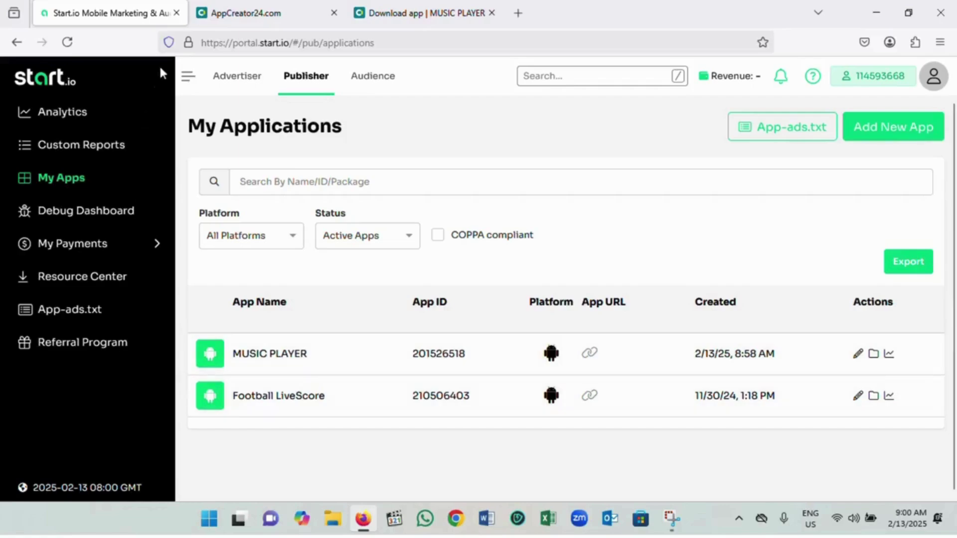
pyautogui.click(242, 22)
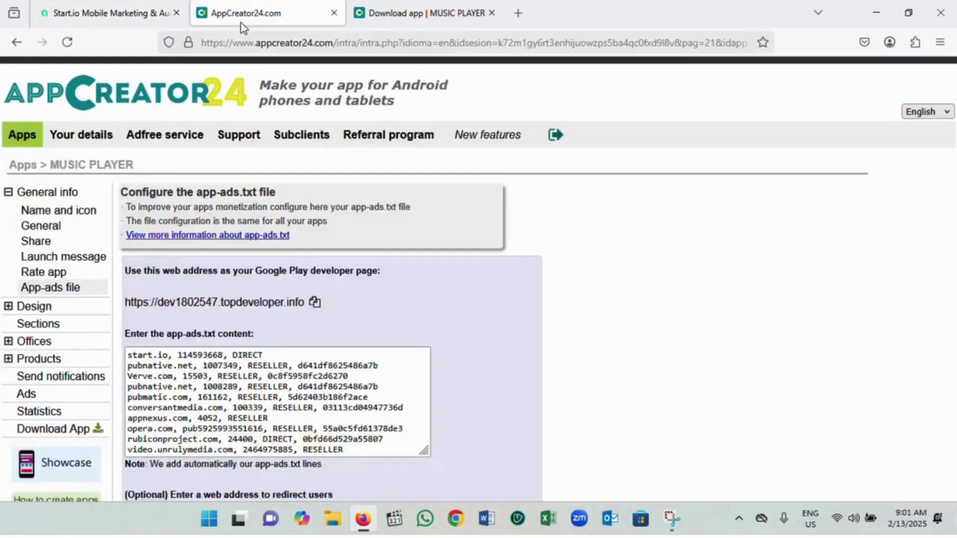
pyautogui.click(113, 15)
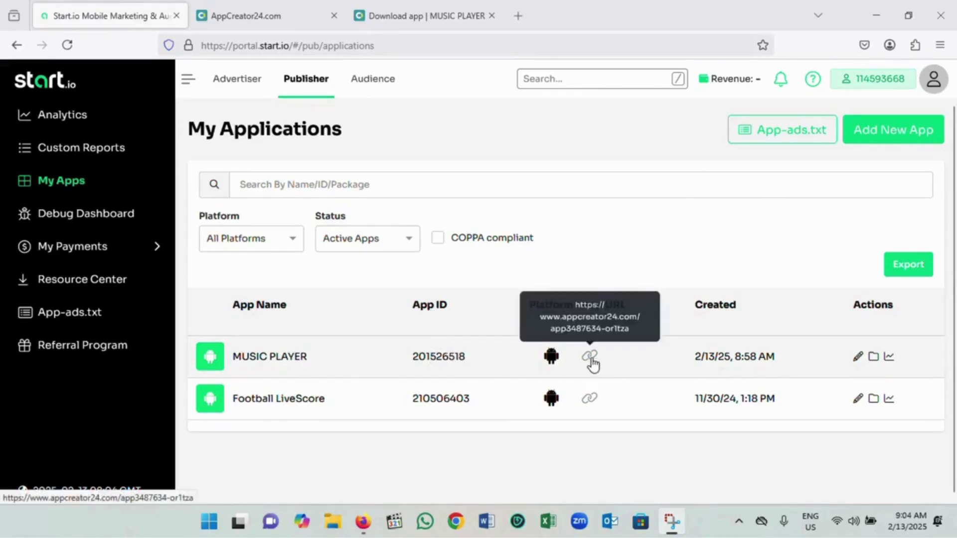
# - Copy MUSIC PLAYER's App ID 201526518 from the Start.io app list
pyautogui.click(419, 352)
pyautogui.doubleClick(419, 353)
pyautogui.hotkey('ctrl', 'c')
pyautogui.rightClick(441, 363)
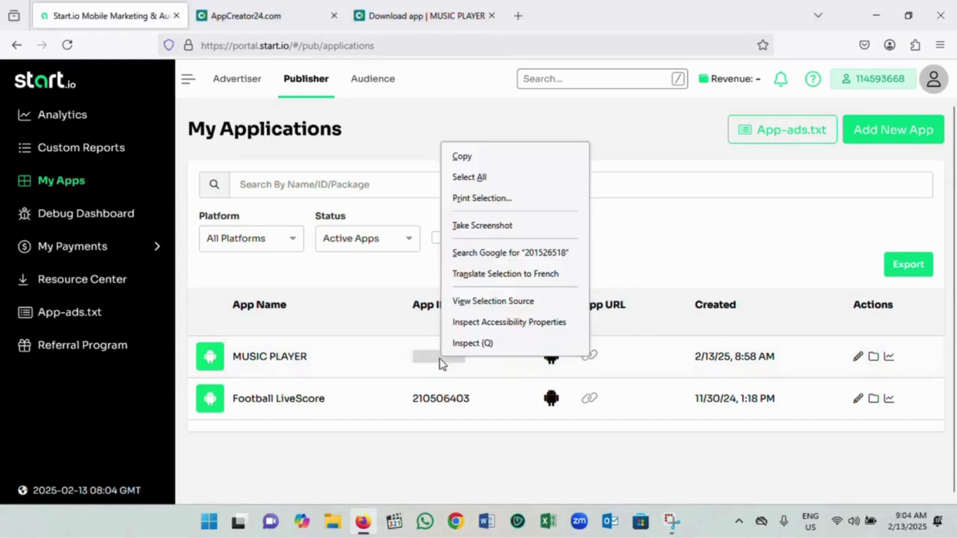
pyautogui.click(480, 157)
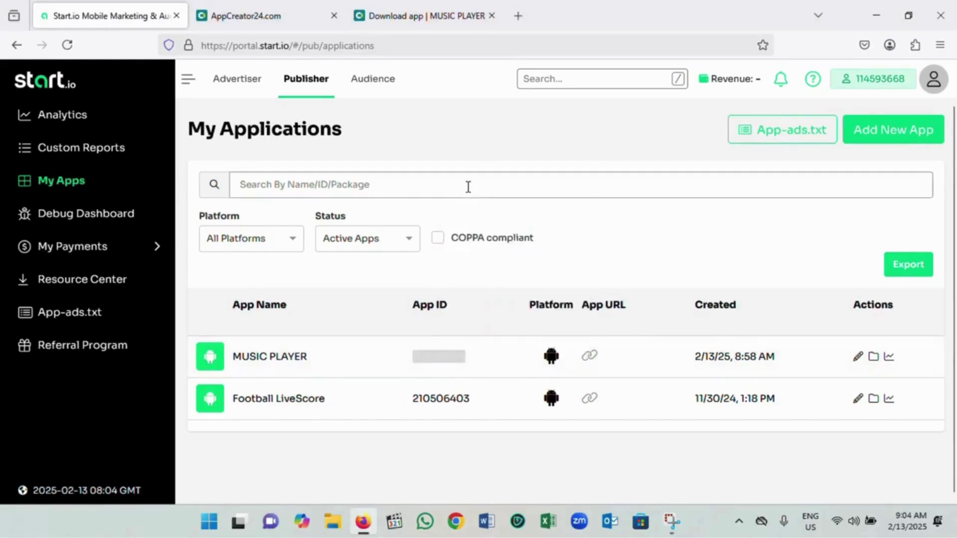
# - Filter the Start.io app list to 201526518 and switch to AppCreator24's Ads settings
pyautogui.rightClick(468, 187)
pyautogui.click(512, 294)
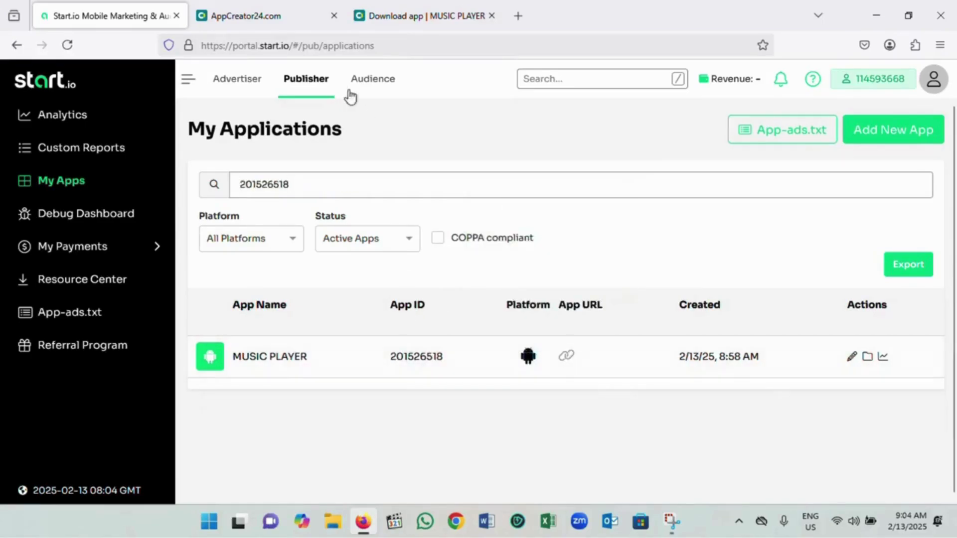
pyautogui.click(266, 23)
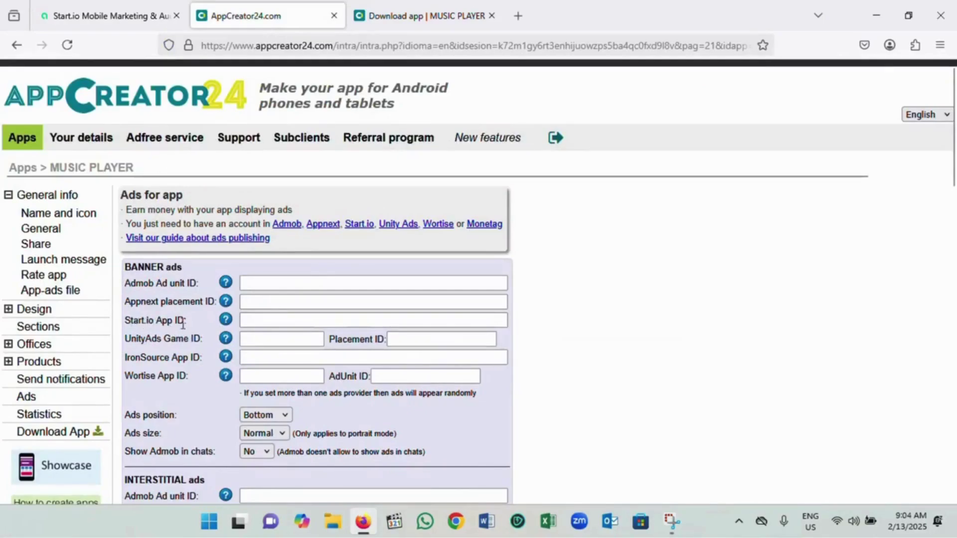
# - Paste App ID 201526518 into the banner and interstitial Start.io App ID fields
pyautogui.click(257, 322)
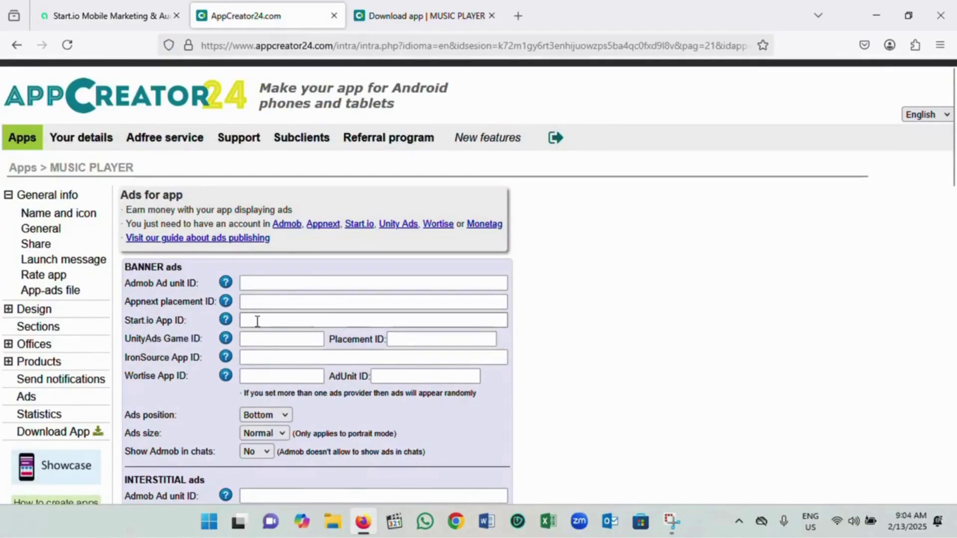
pyautogui.rightClick(258, 322)
pyautogui.click(311, 162)
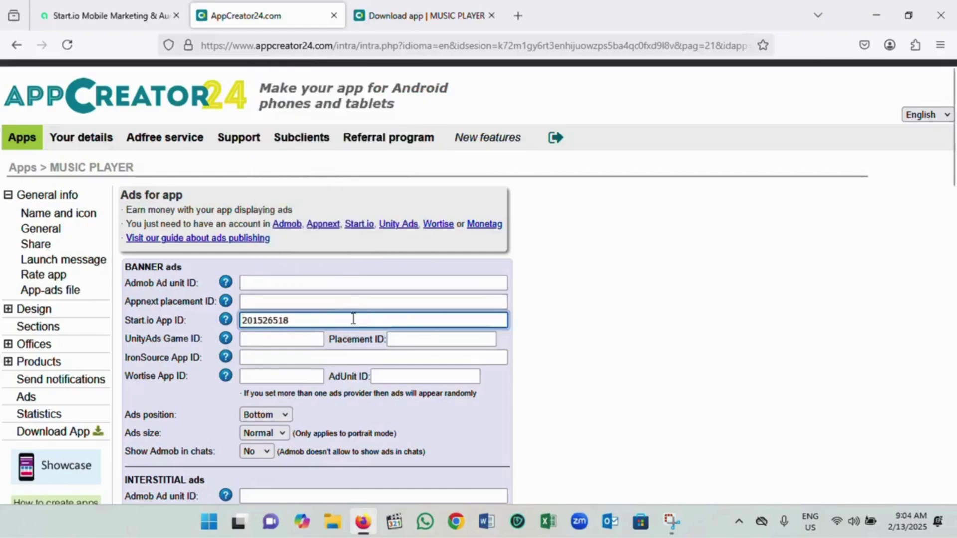
pyautogui.scroll(-3, 349, 314)
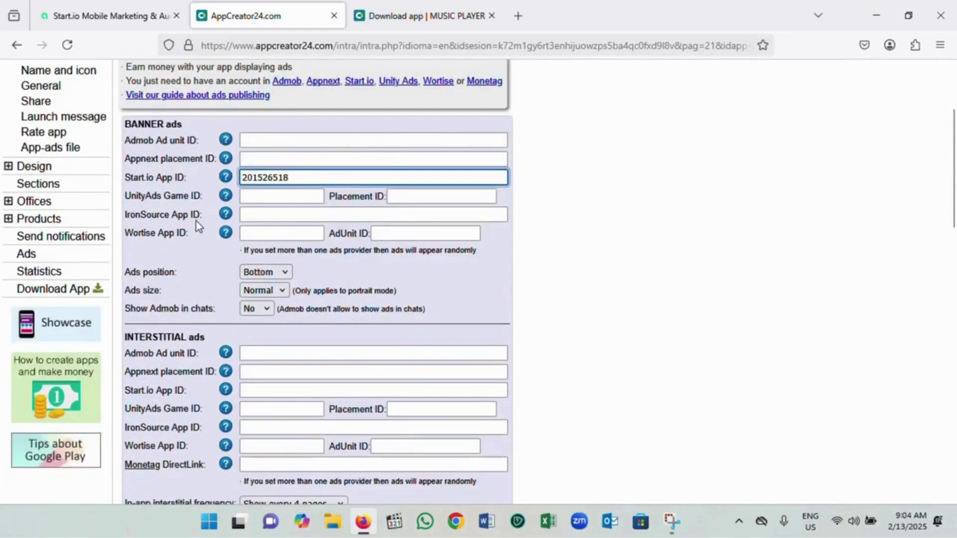
pyautogui.scroll(-2, 196, 221)
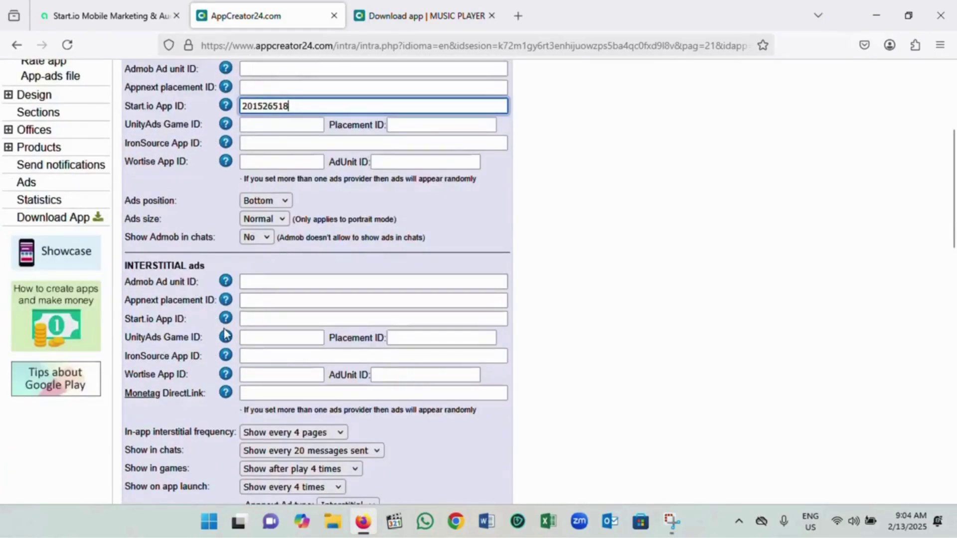
pyautogui.click(254, 318)
pyautogui.rightClick(254, 318)
pyautogui.click(293, 154)
# - Paste 201526518 into the native user-profile and native menu Start.io App ID slots
pyautogui.scroll(-5, 206, 237)
pyautogui.scroll(-1, 204, 236)
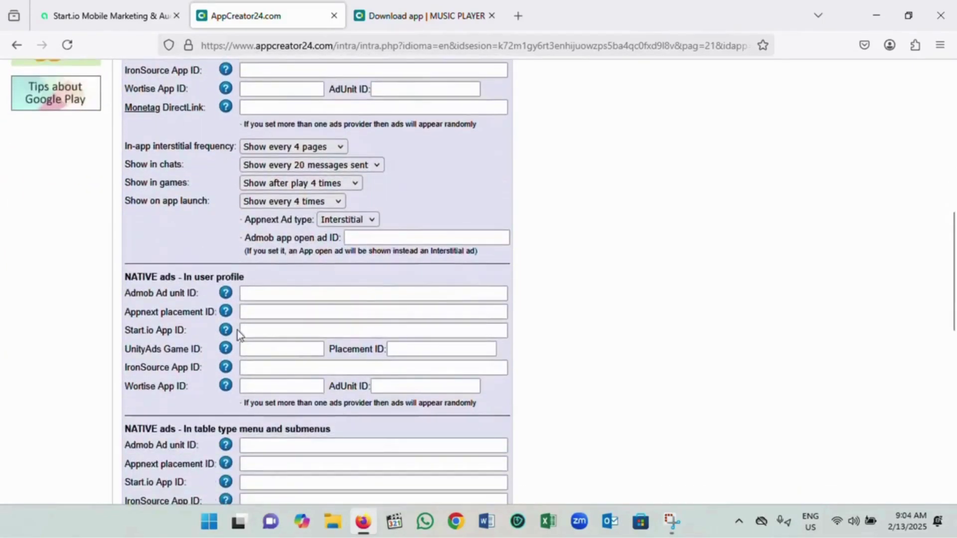
pyautogui.click(256, 332)
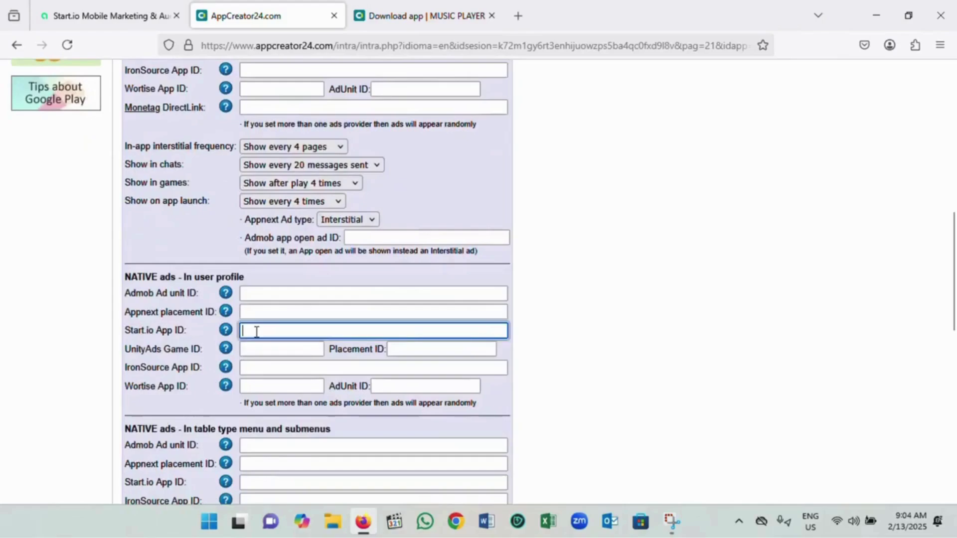
pyautogui.rightClick(256, 331)
pyautogui.click(315, 174)
pyautogui.scroll(-3, 320, 269)
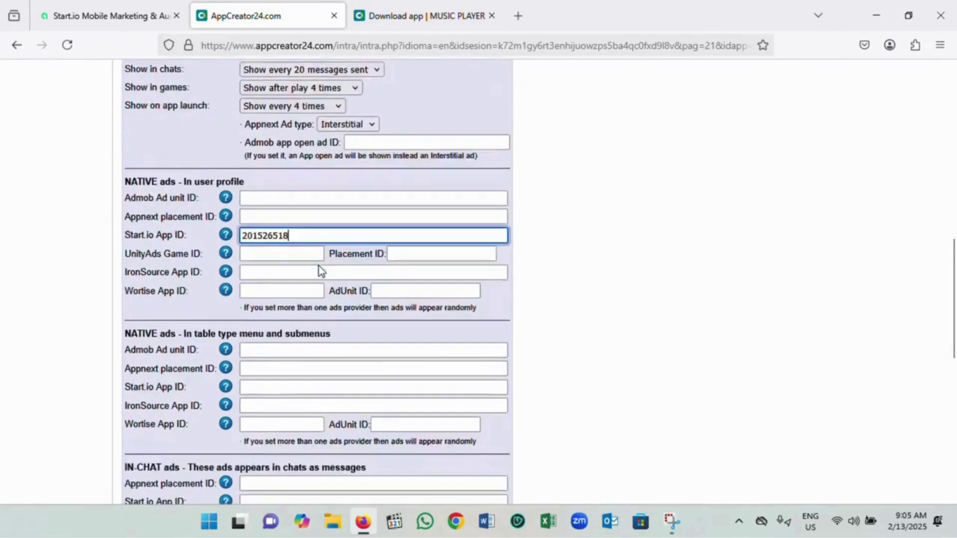
pyautogui.scroll(-2, 318, 318)
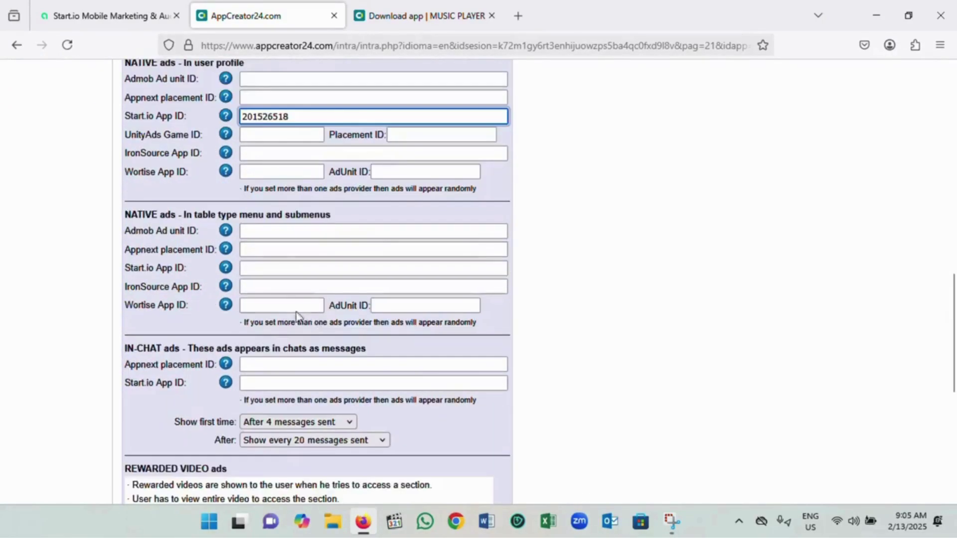
pyautogui.click(250, 270)
pyautogui.rightClick(255, 270)
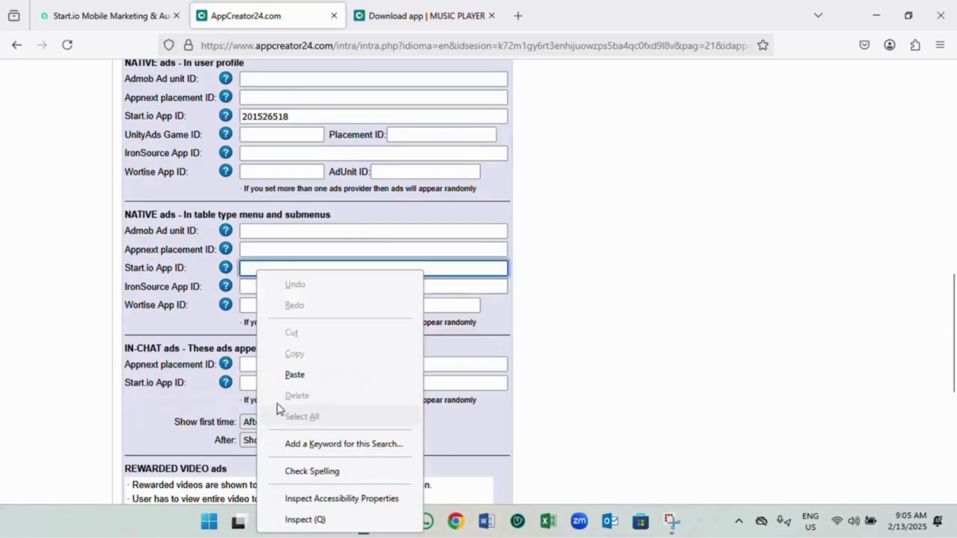
pyautogui.click(295, 375)
# - Fill the IN-CHAT and rewarded video slots with 201526518 and save the ad settings
pyautogui.scroll(-3, 327, 338)
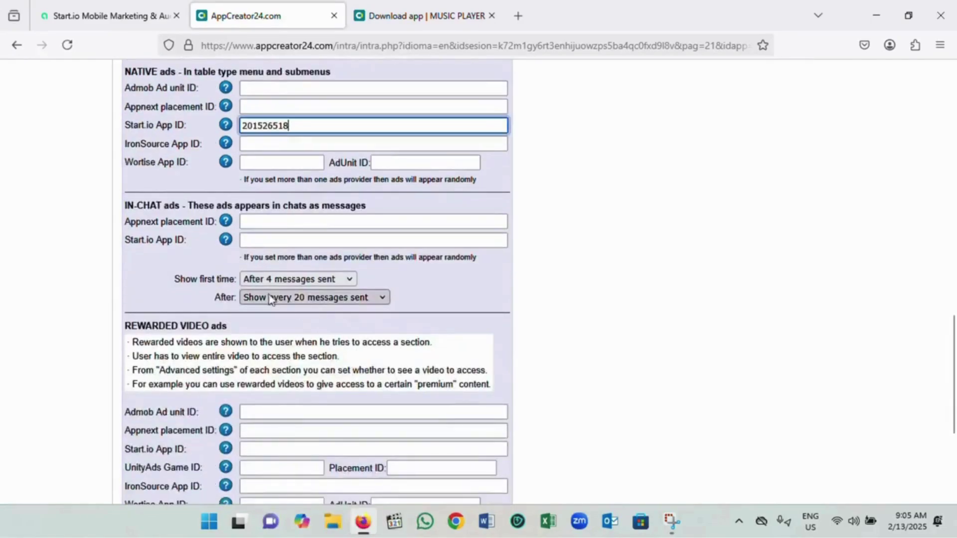
pyautogui.click(261, 240)
pyautogui.rightClick(261, 240)
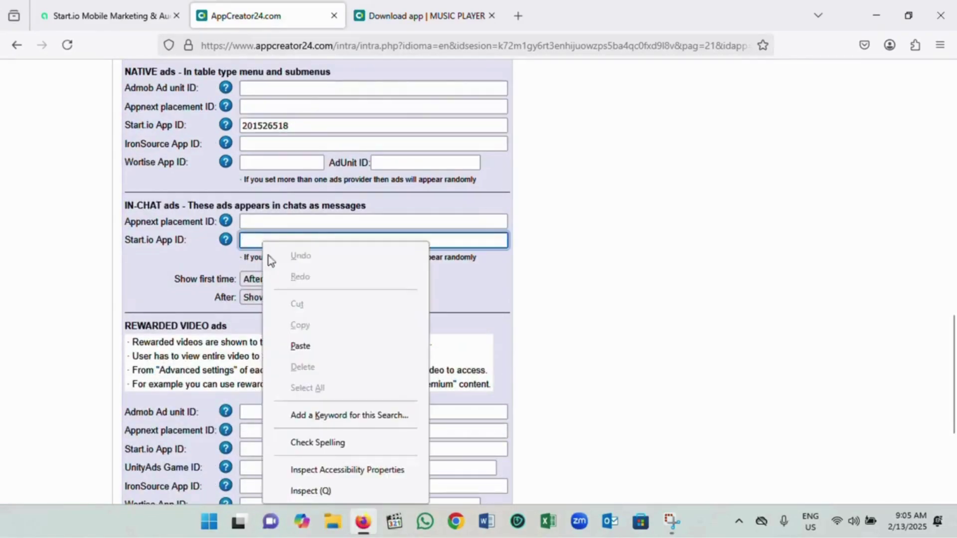
pyautogui.click(297, 344)
pyautogui.scroll(-3, 348, 322)
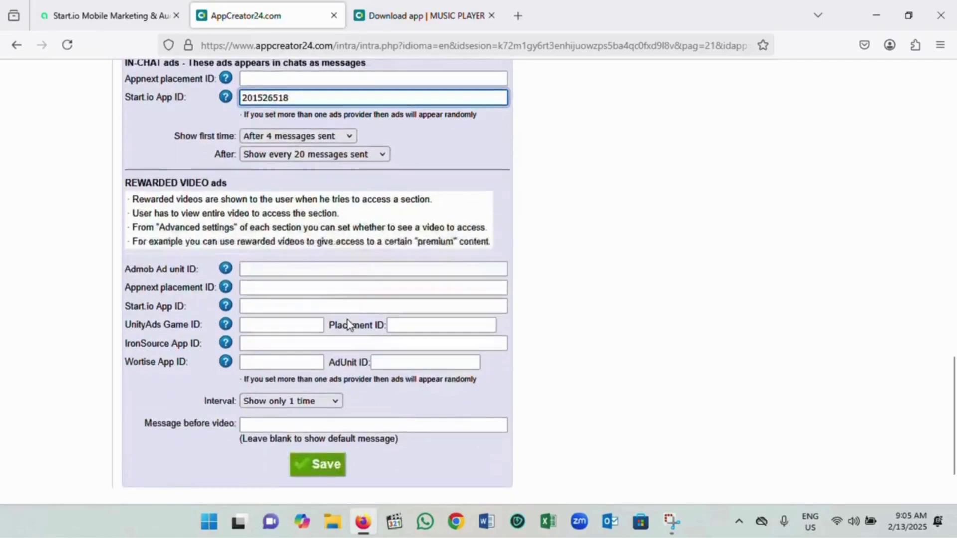
pyautogui.click(254, 305)
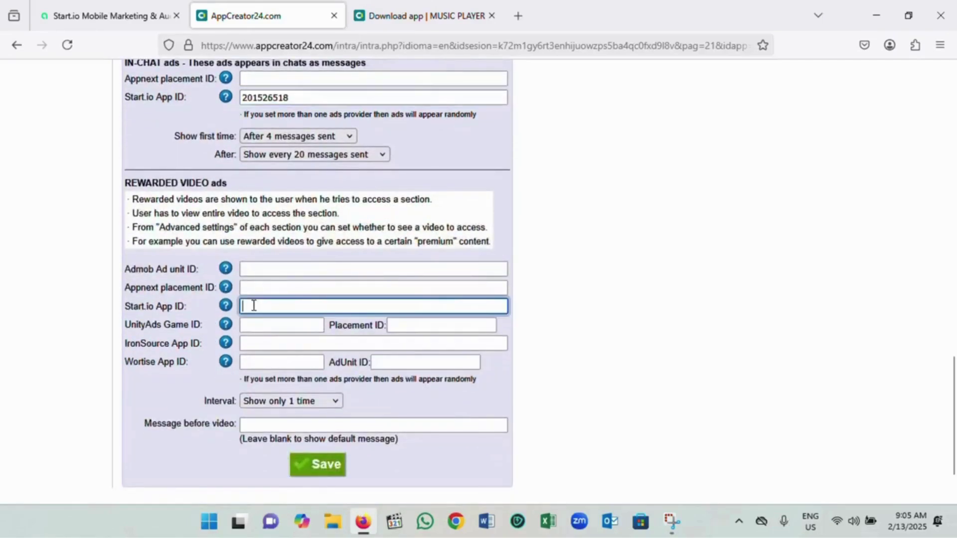
pyautogui.rightClick(253, 305)
pyautogui.click(298, 150)
pyautogui.scroll(-2, 351, 294)
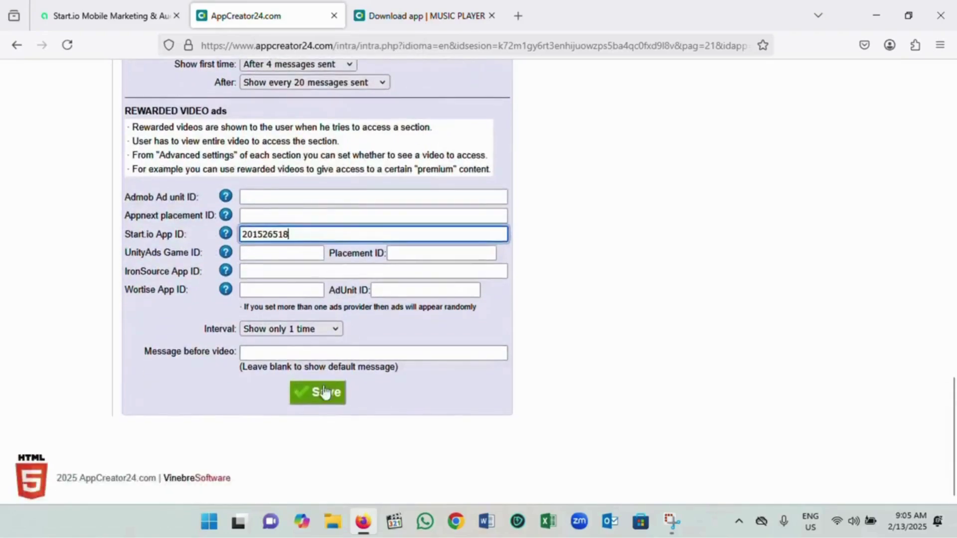
pyautogui.click(318, 394)
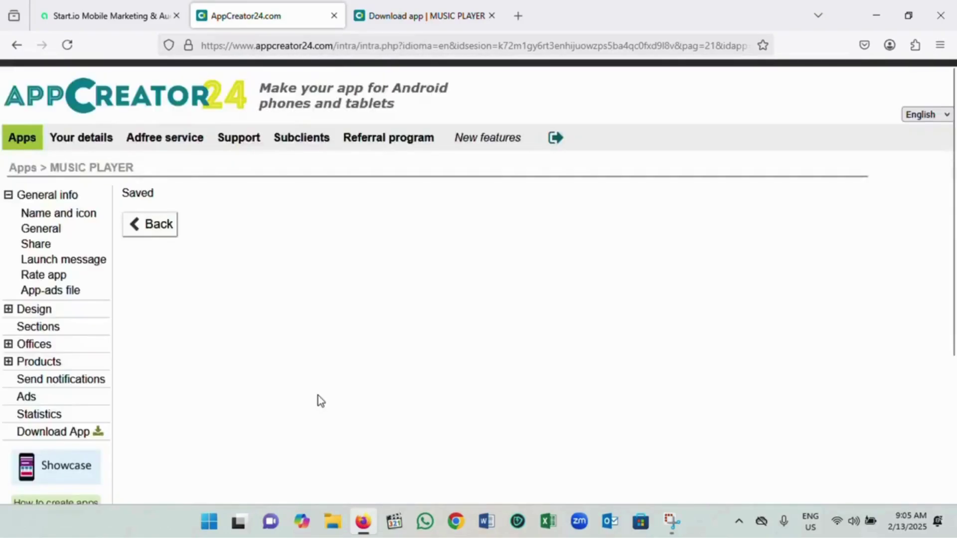